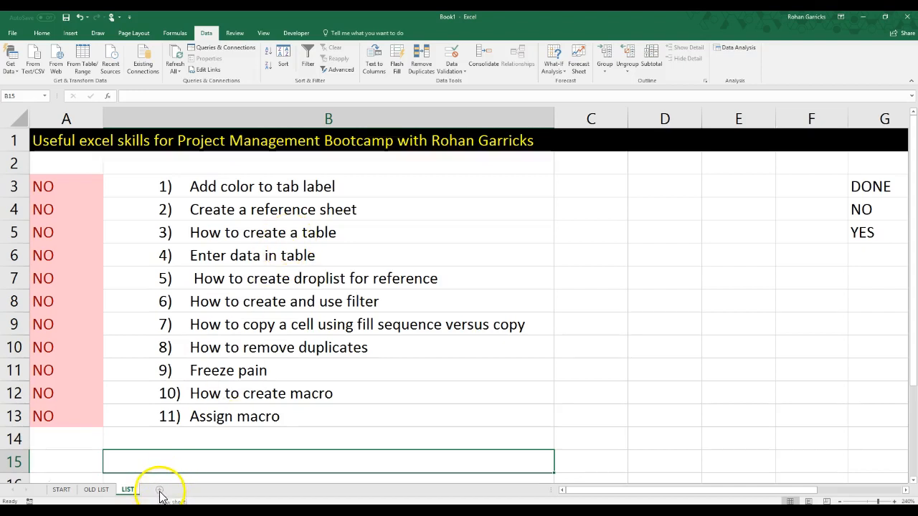
Add a new worksheet after the LIST sheet and name it REFERENCE
left_click(160, 491)
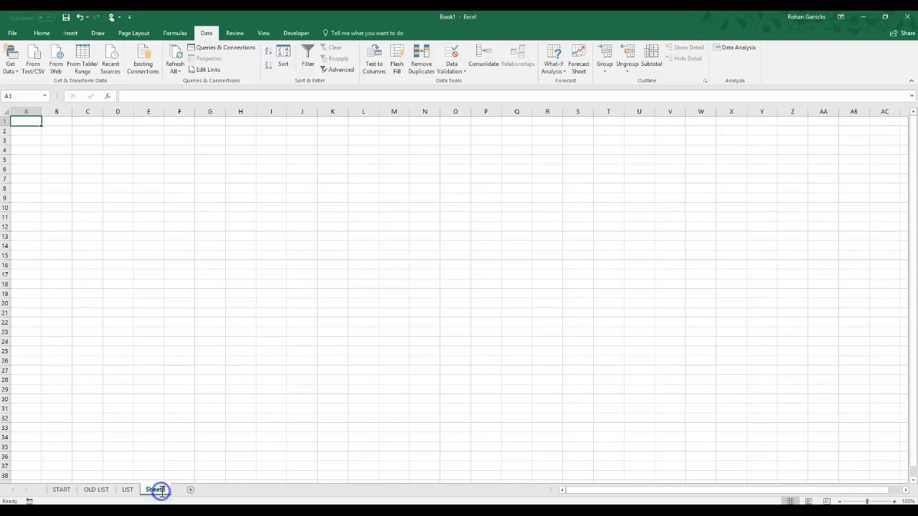
double_click(159, 491)
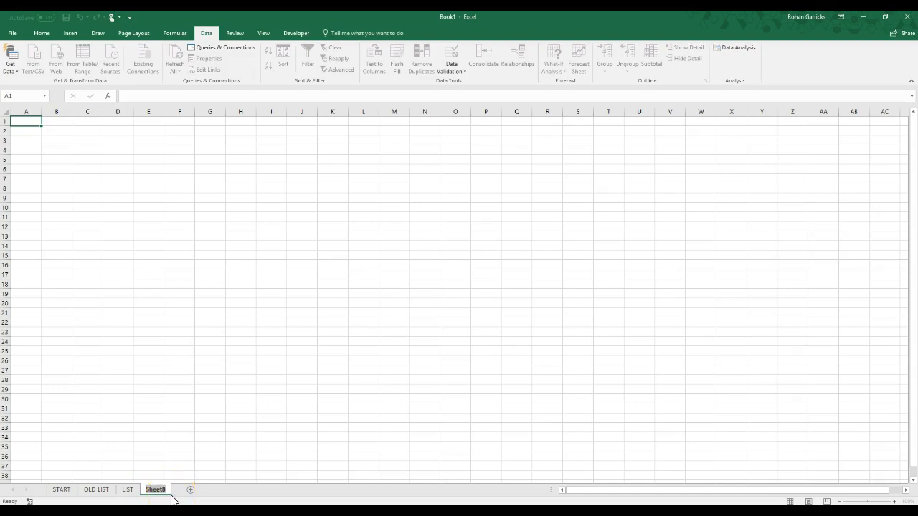
type("REFERENCE")
left_click(188, 493)
Set the tab color of the REFERENCE sheet to black
left_click(128, 491)
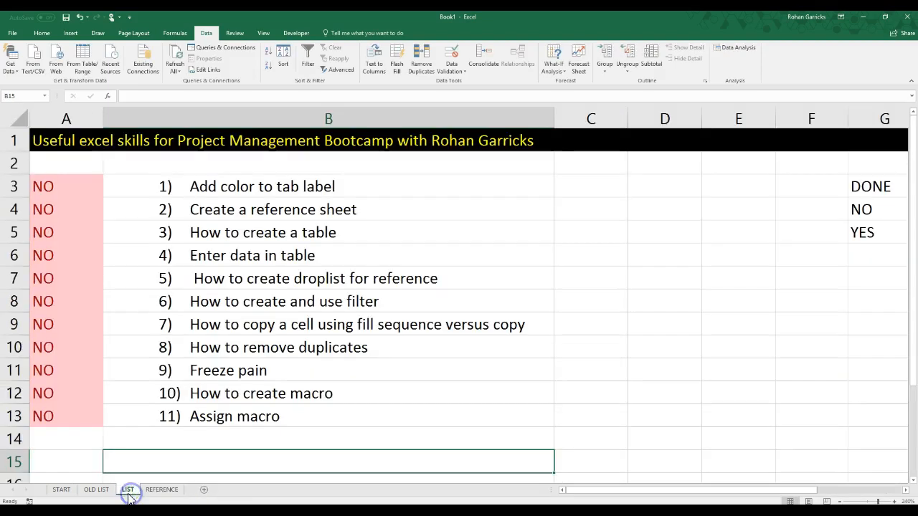
left_click(164, 494)
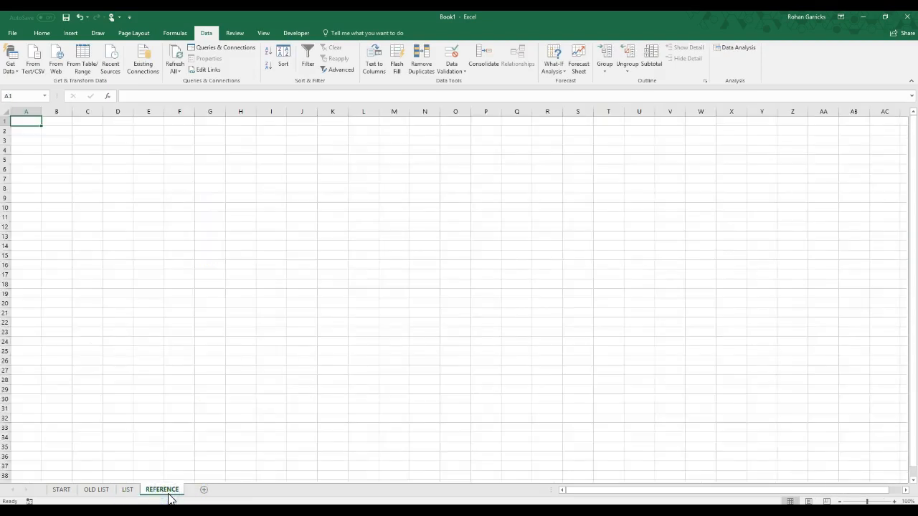
right_click(173, 494)
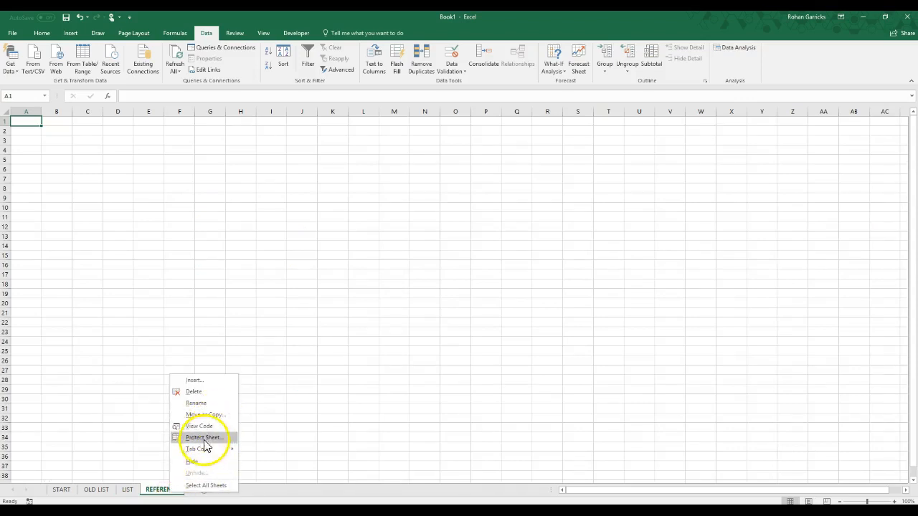
right_click(152, 493)
mouse_move(213, 444)
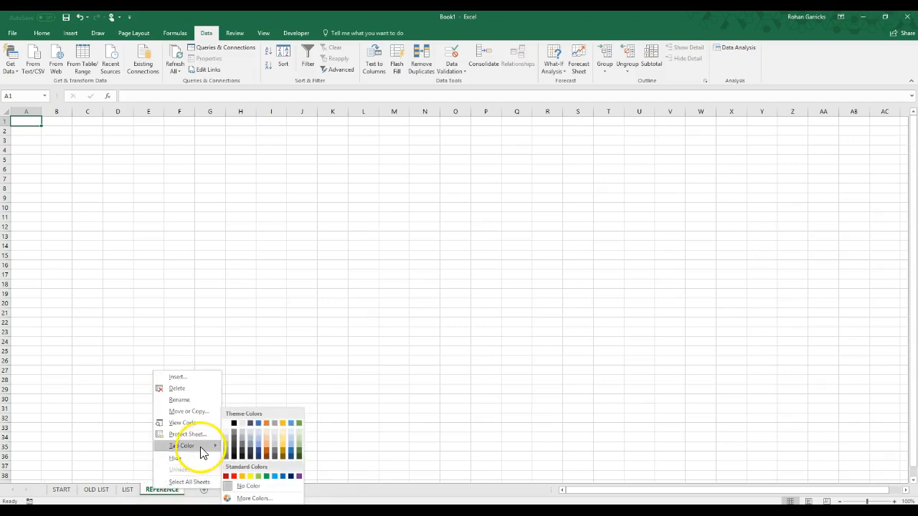
left_click(233, 425)
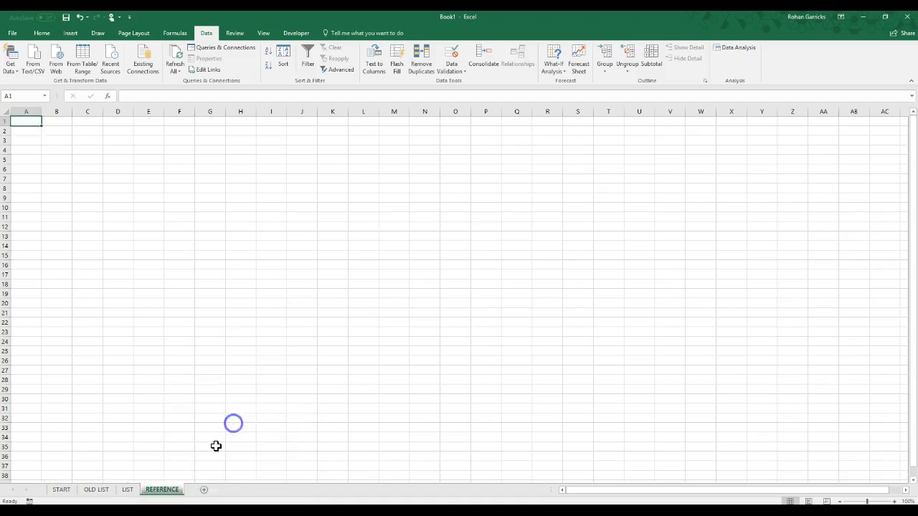
left_click(122, 492)
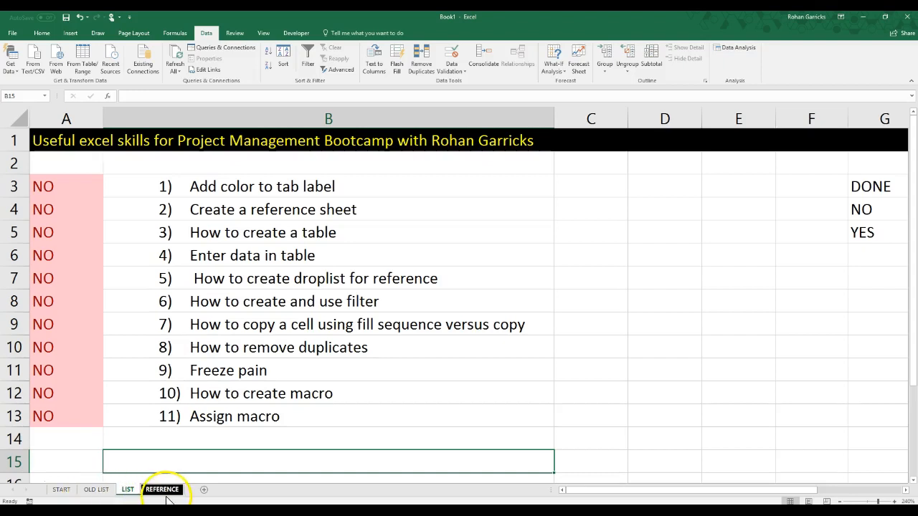
Rename the START sheet as MAIN
left_click(61, 490)
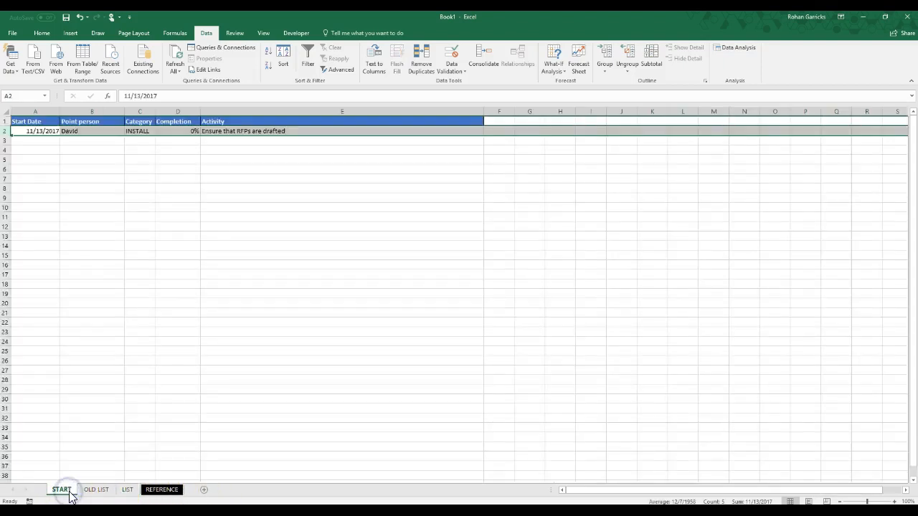
double_click(68, 494)
type("mai")
key("BackSpace")
key("BackSpace")
key("BackSpace")
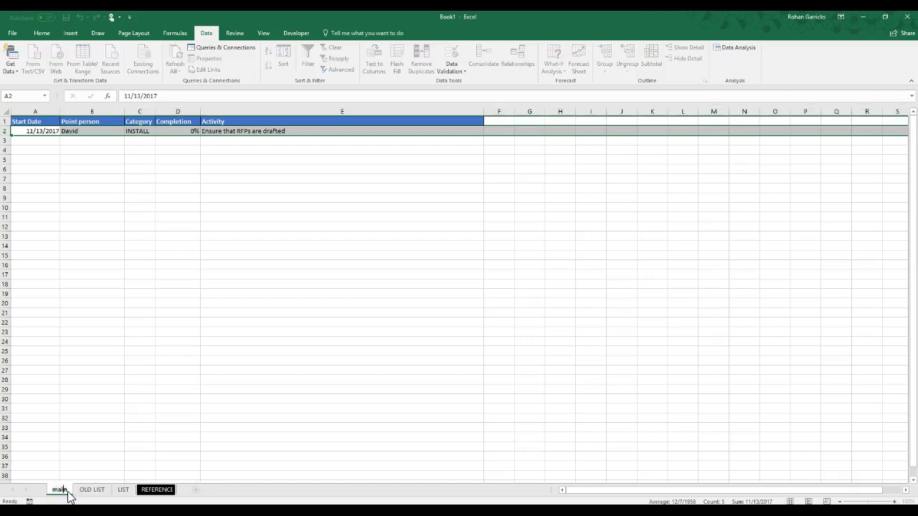
type("MIAN")
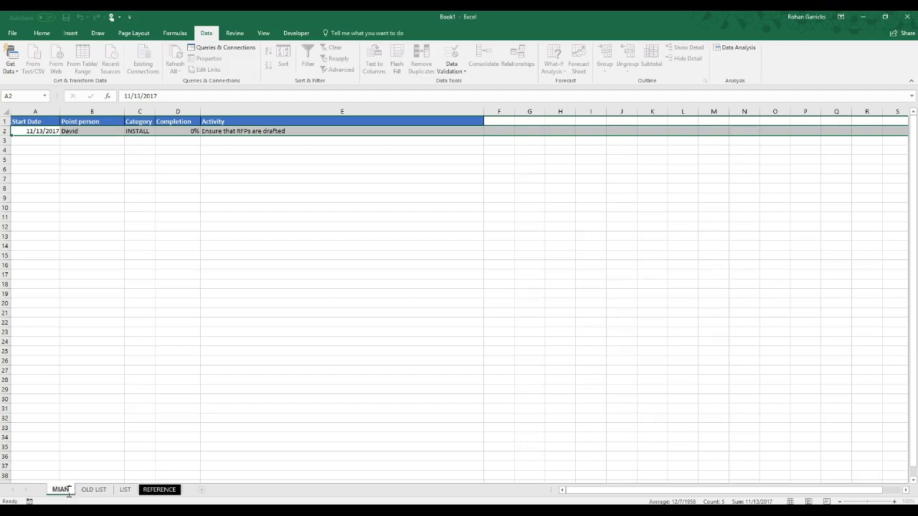
key("BackSpace")
key("BackSpace")
key("BackSpace")
type("AIN")
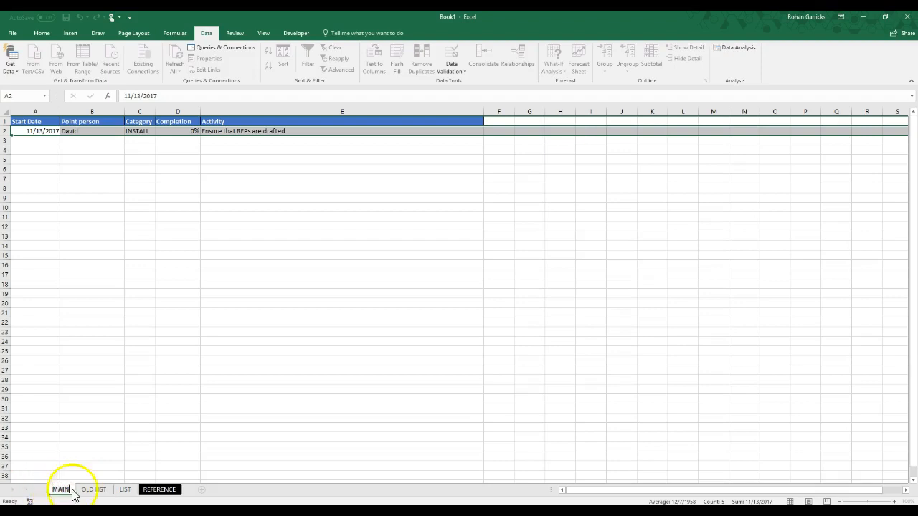
left_click(104, 477)
left_click(92, 489)
Set the tab color of the MAIN sheet to the theme green
right_click(61, 491)
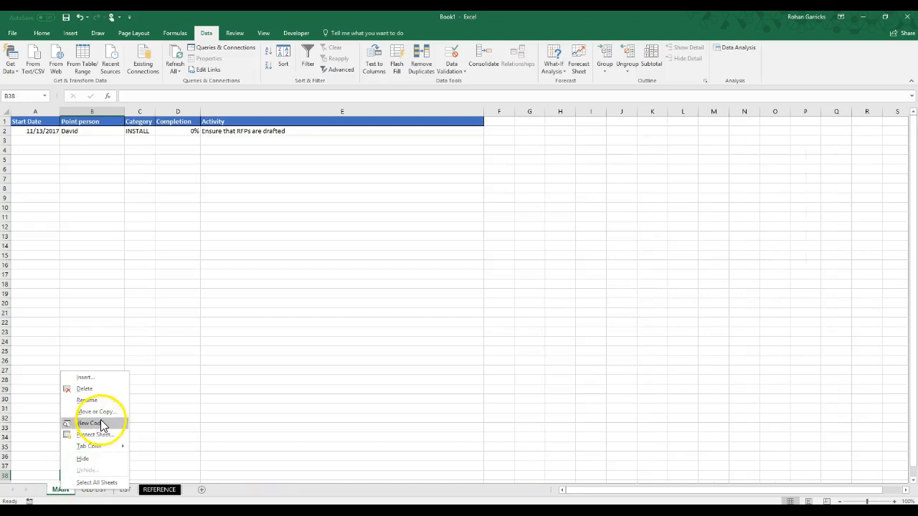
mouse_move(90, 452)
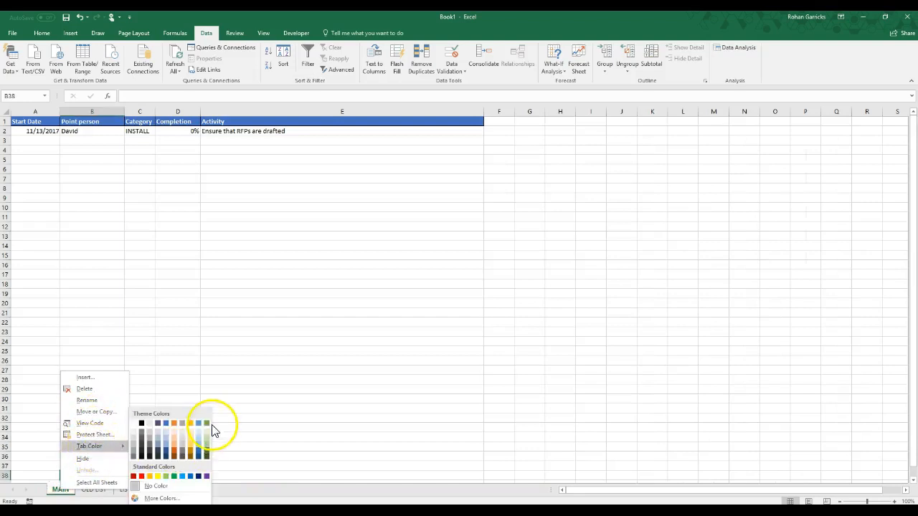
left_click(209, 423)
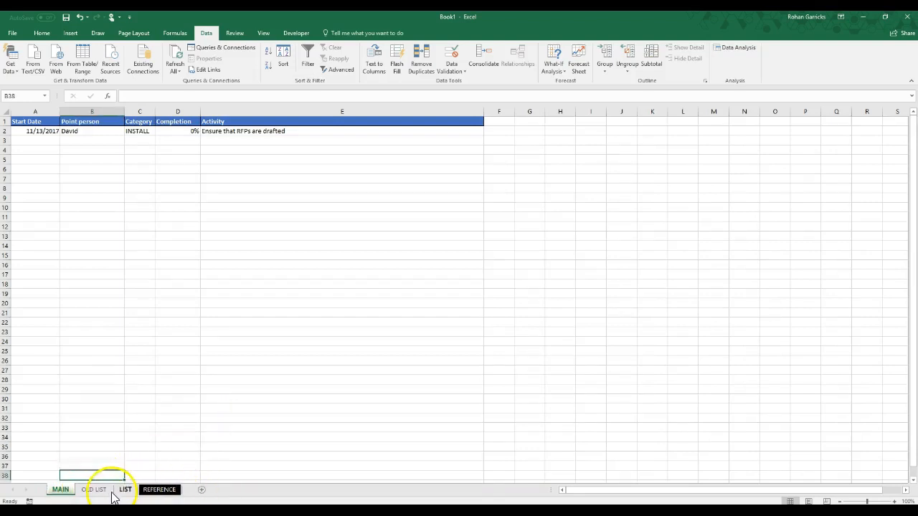
left_click(61, 490)
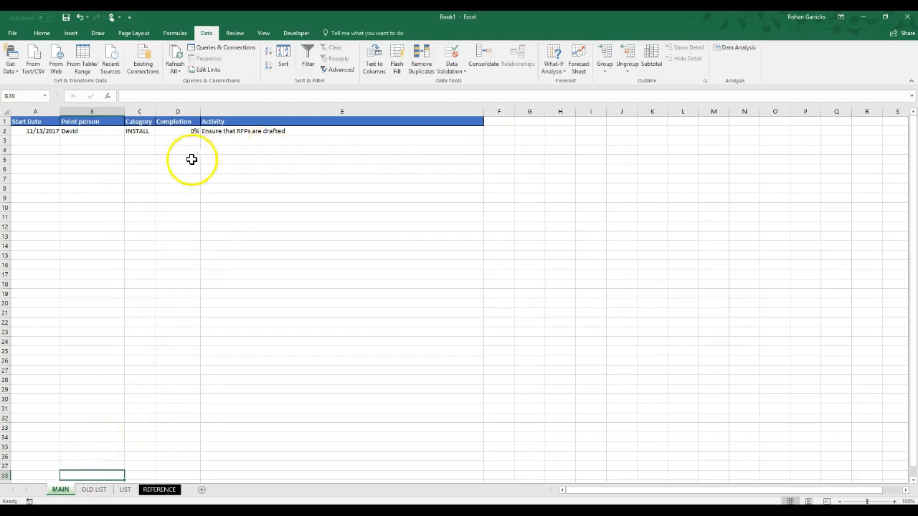
left_click(35, 122)
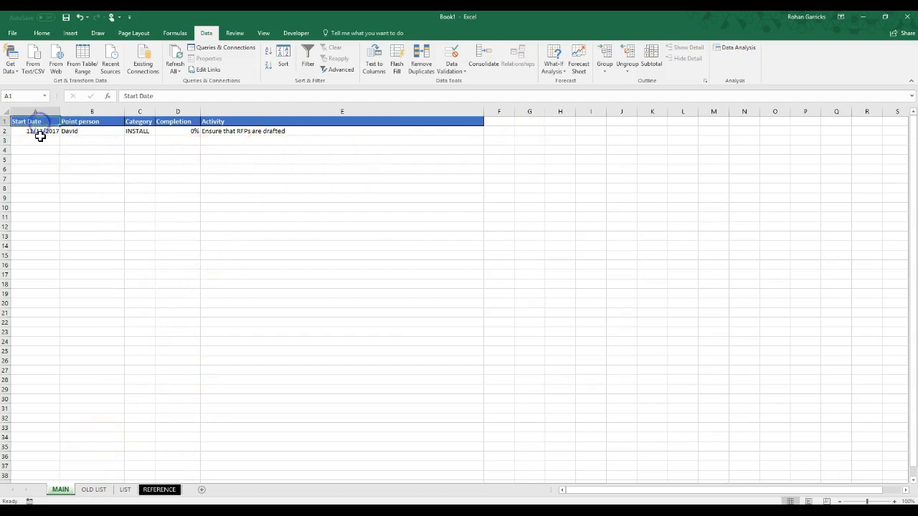
left_click(95, 123)
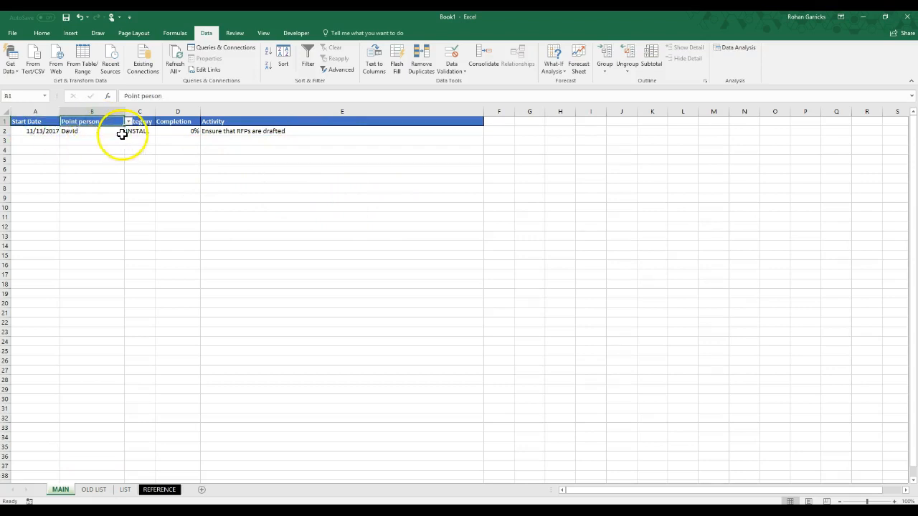
left_click(140, 122)
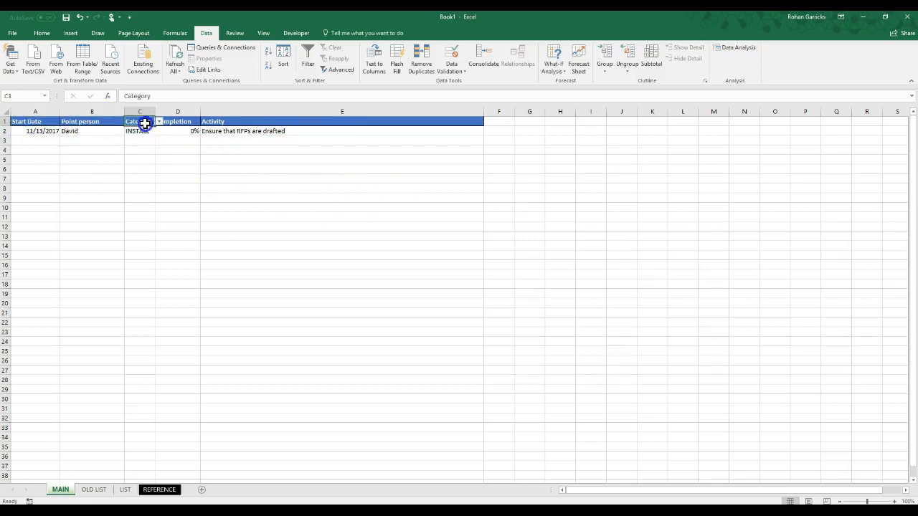
left_click(188, 122)
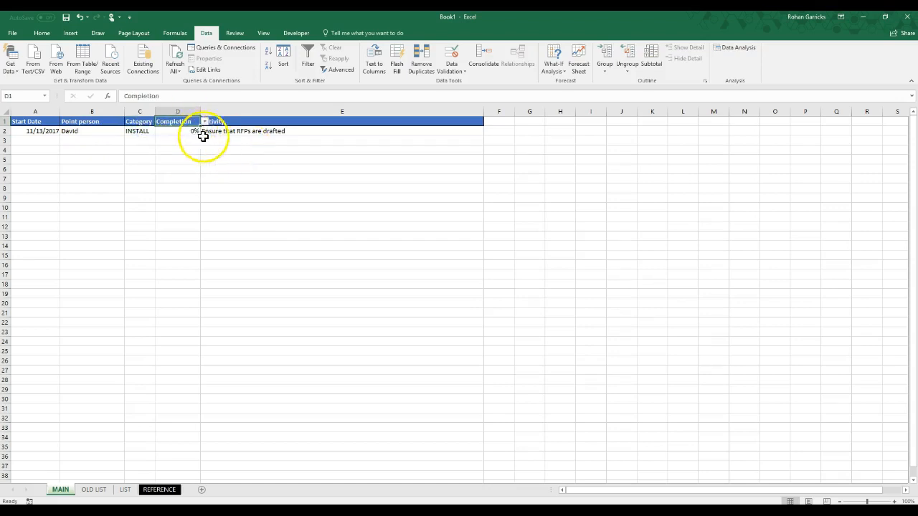
left_click(263, 123)
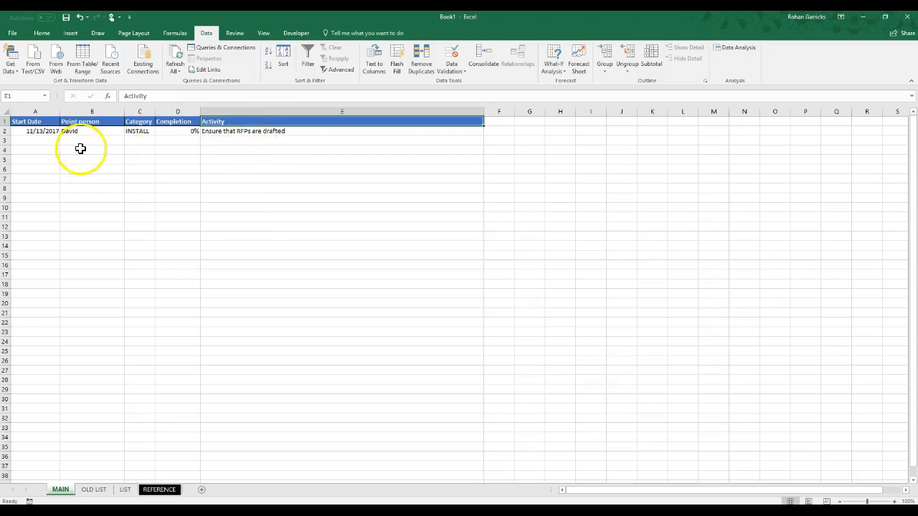
Enter the start date 11/14/2017 and the point person's first name in row 3 of the MAIN sheet
left_click(47, 142)
type("1")
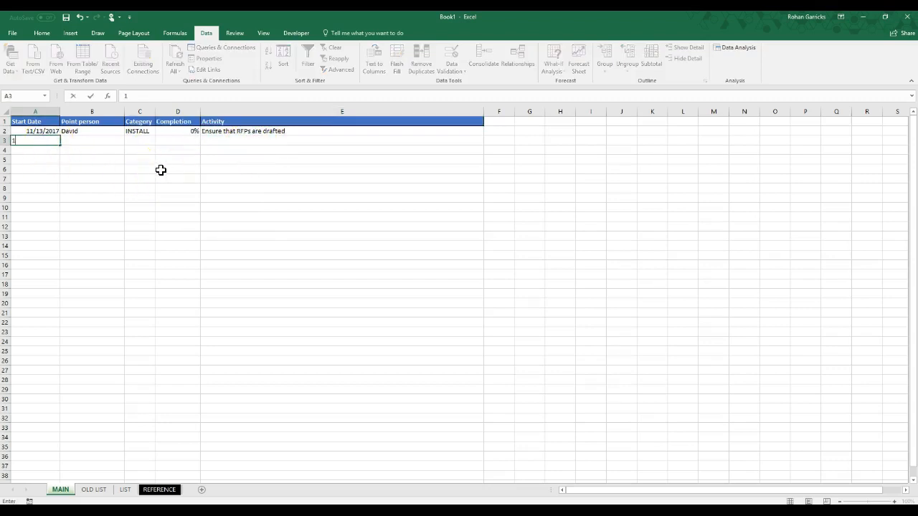
type("1/14/16")
key("Tab")
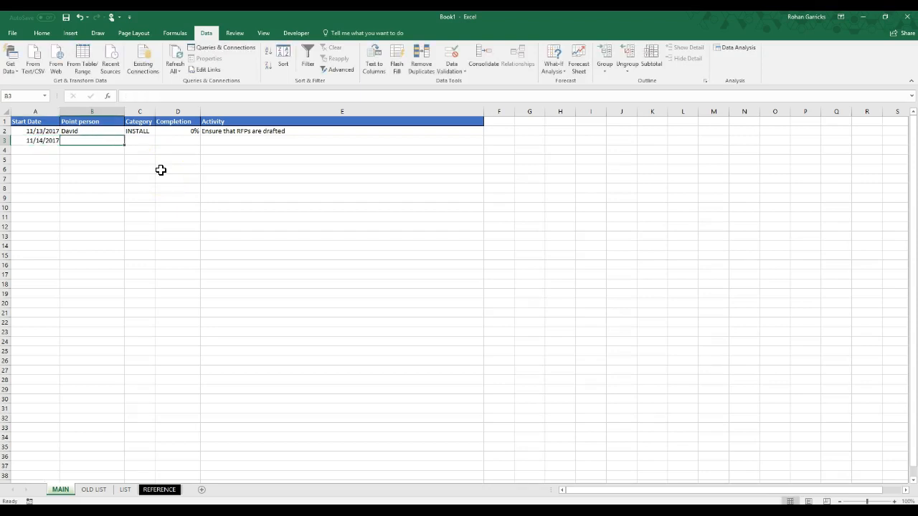
type("rOHAN")
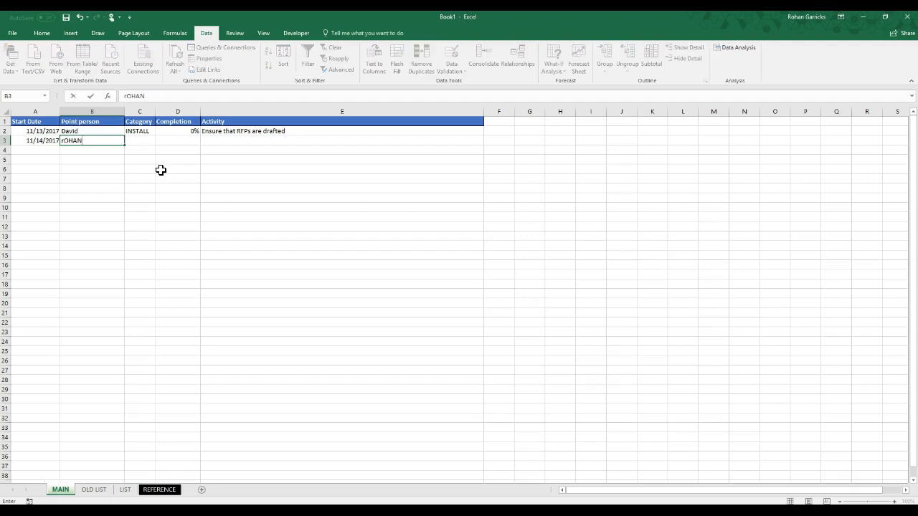
key("Tab")
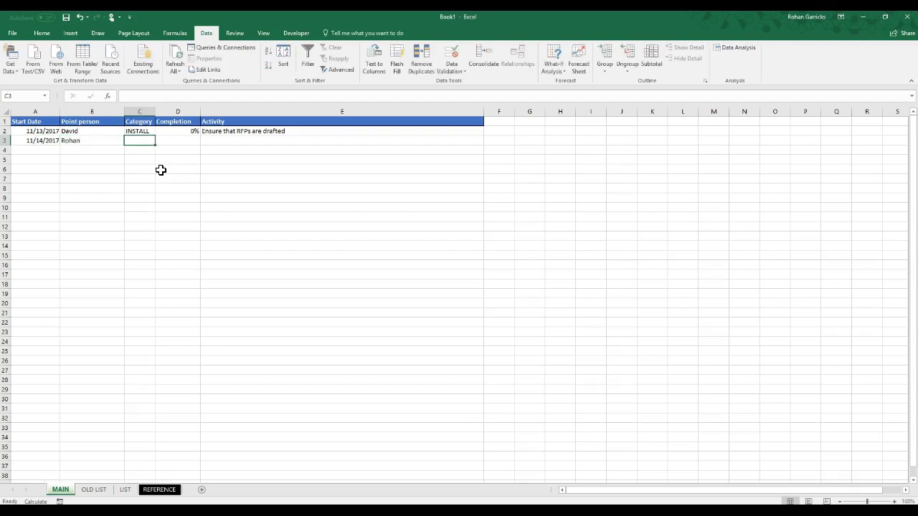
Complete row 3 with category MILESTONE, completion 0% and activity "Record video for seminar", and widen the Category column to fit
type("MIL")
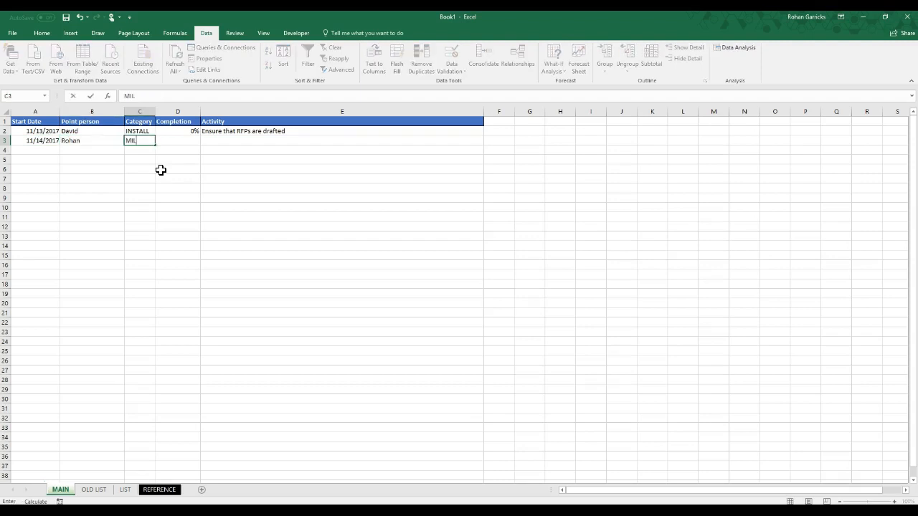
type("ESTONE")
key("Tab")
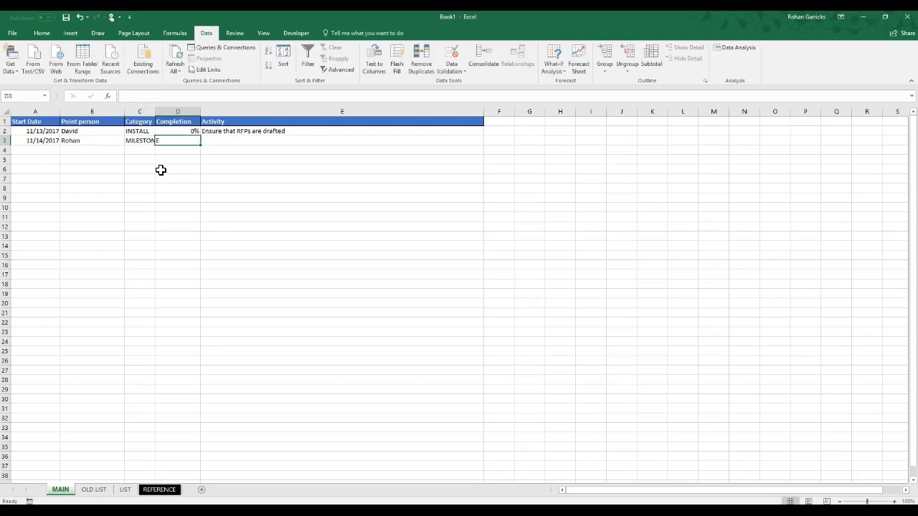
type("0")
key("Tab")
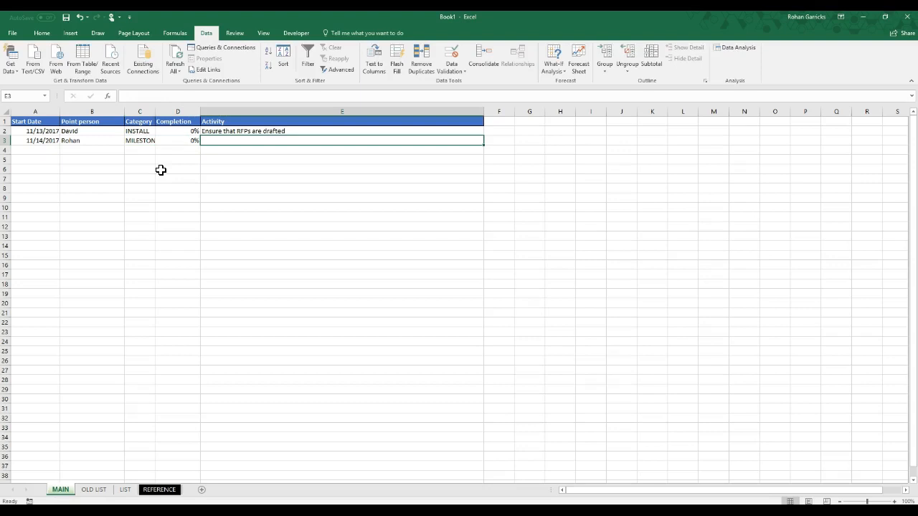
type("Record")
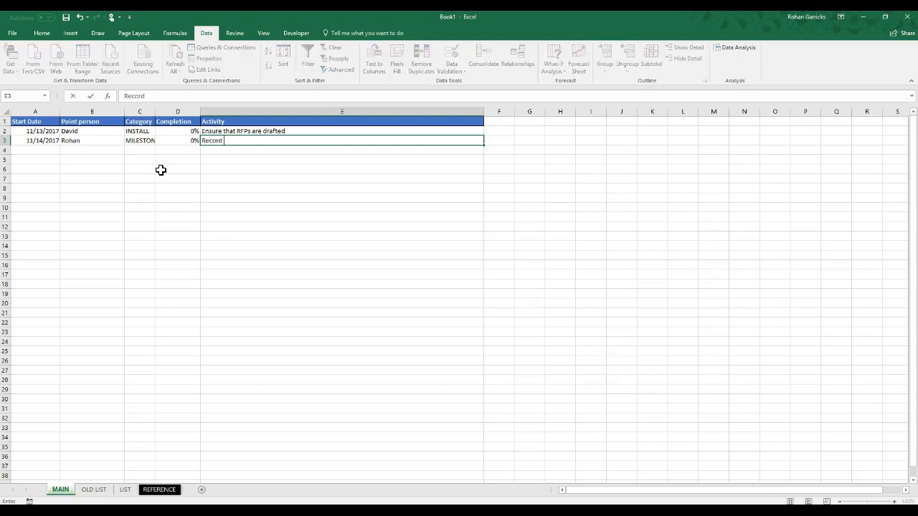
type(" video for seminar")
left_click(160, 170)
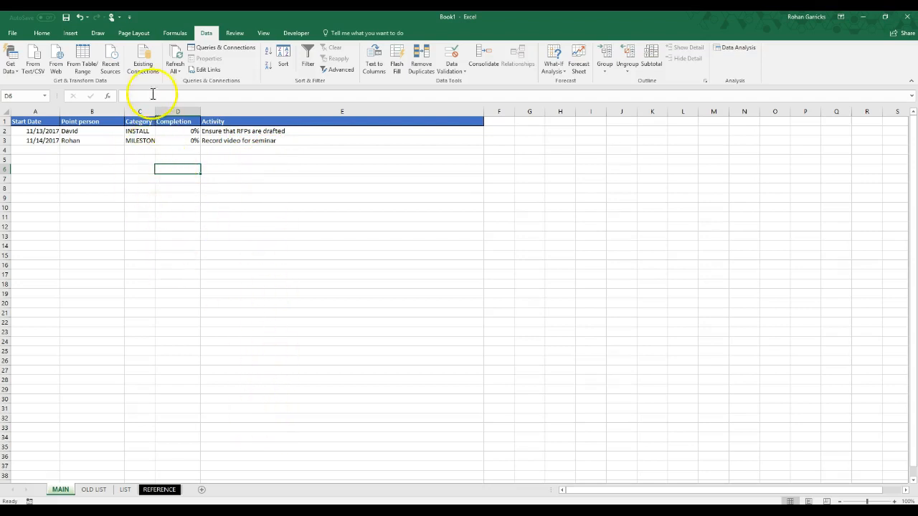
left_click_drag(155, 112, 174, 112)
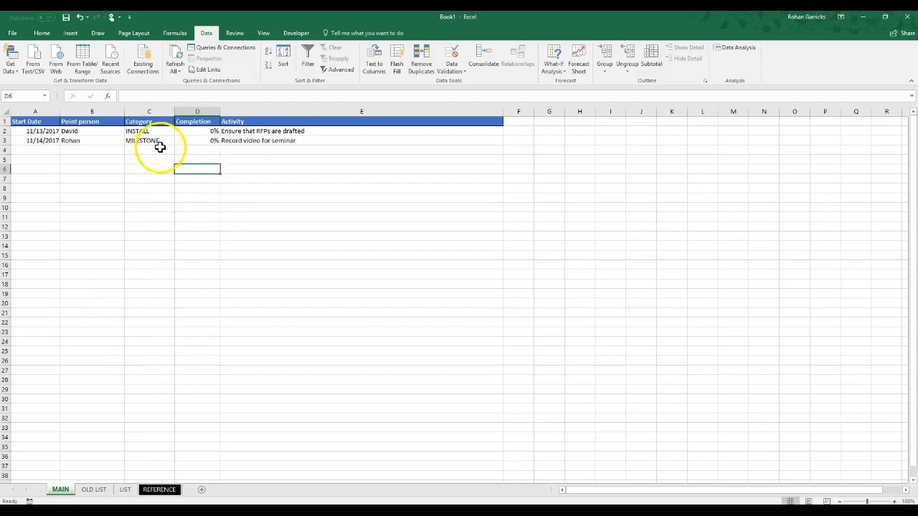
Copy the header row A1:E1 of the MAIN sheet and paste it into cell A1 of the REFERENCE sheet
left_click(164, 493)
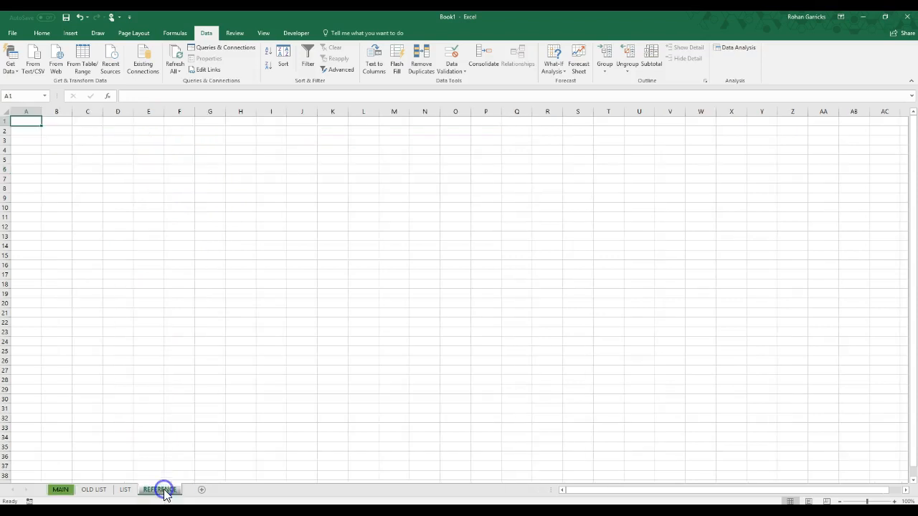
left_click(60, 489)
left_click_drag(37, 121, 312, 123)
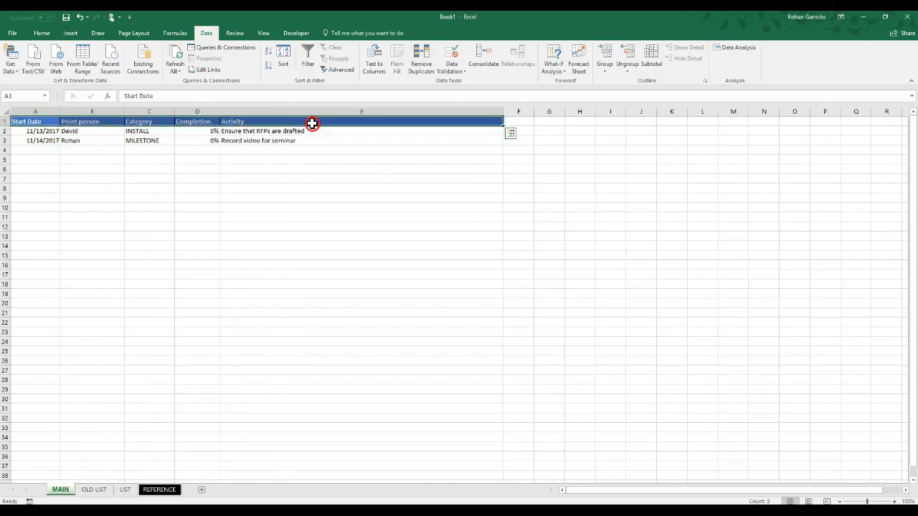
right_click(324, 125)
left_click(332, 141)
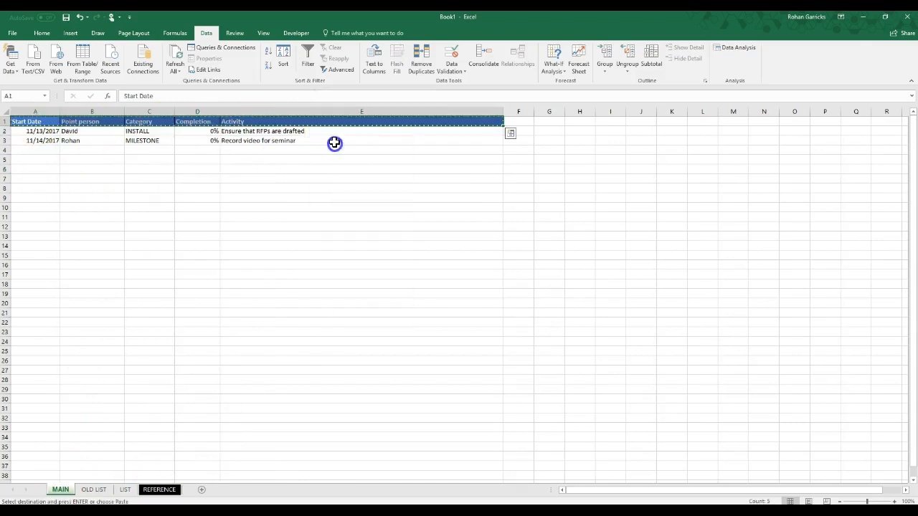
left_click(159, 490)
right_click(28, 122)
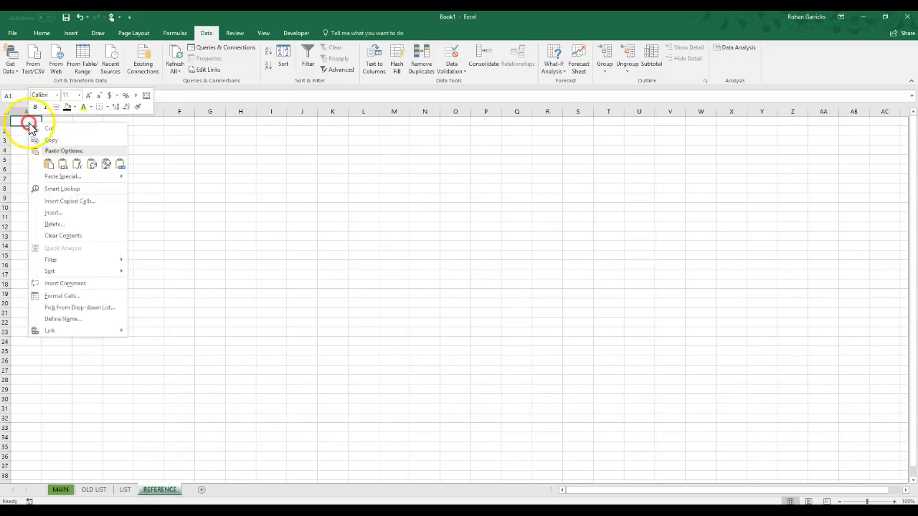
left_click(49, 164)
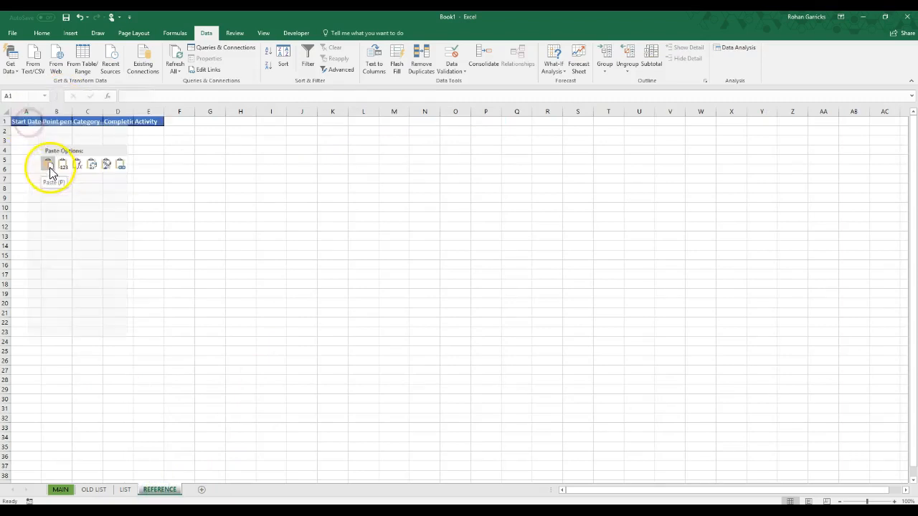
Widen columns A to E of the REFERENCE sheet together so that all five headers fit
double_click(41, 112)
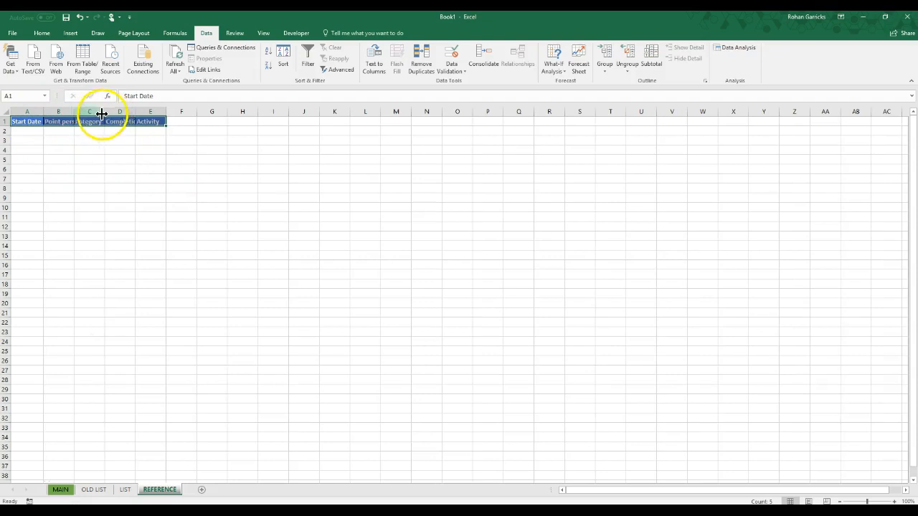
left_click_drag(33, 112, 151, 111)
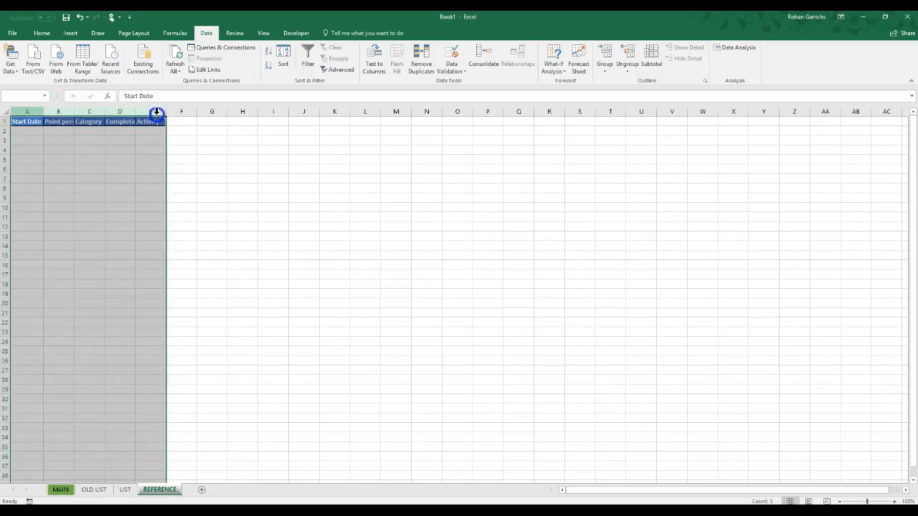
double_click(43, 111)
left_click(280, 195)
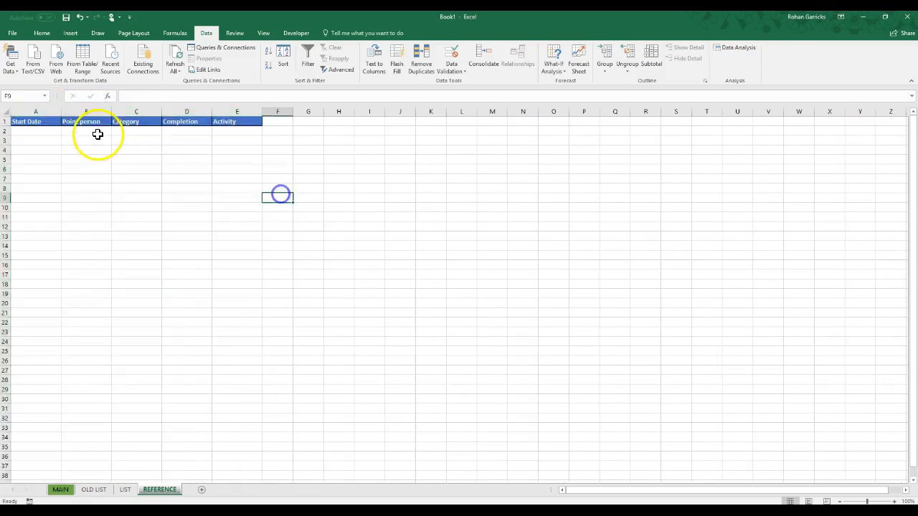
left_click(158, 133)
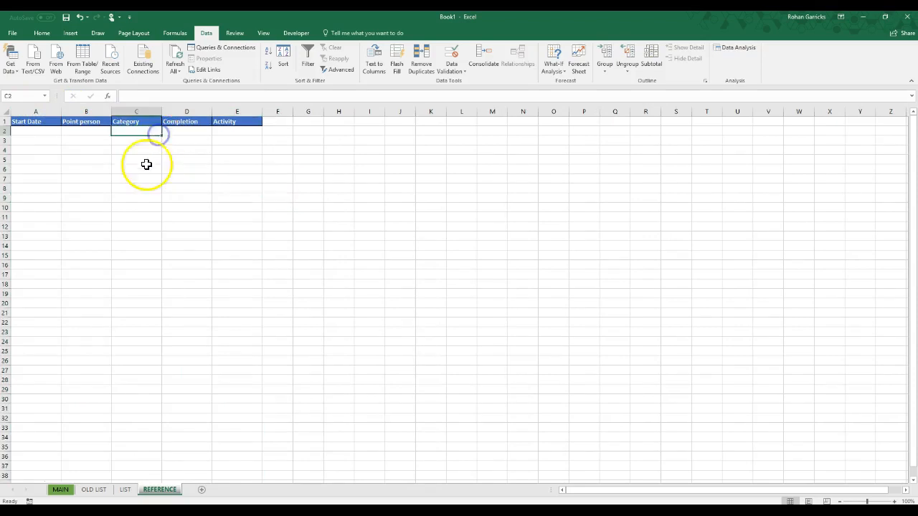
On the MAIN sheet, enter the activities "Test speakers" in row 4 and "Shipe broken speakers" in row 5
left_click(61, 490)
left_click(159, 151)
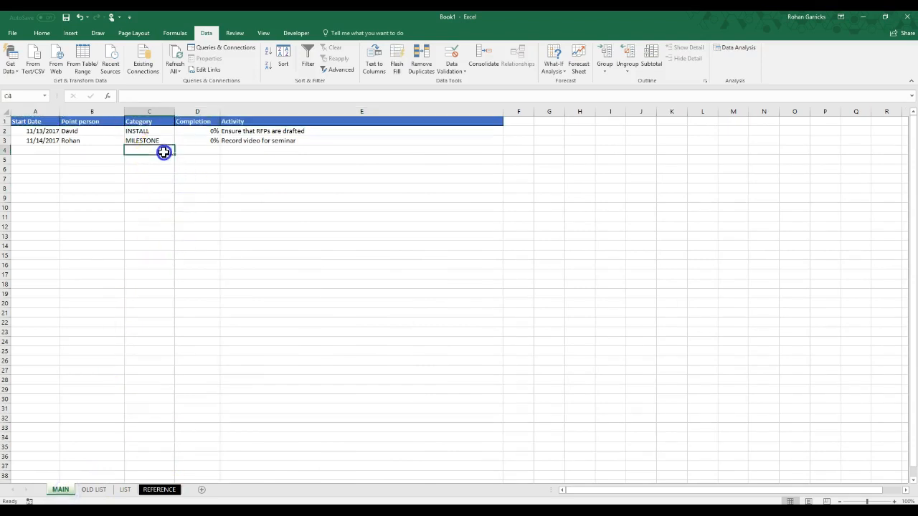
left_click(249, 152)
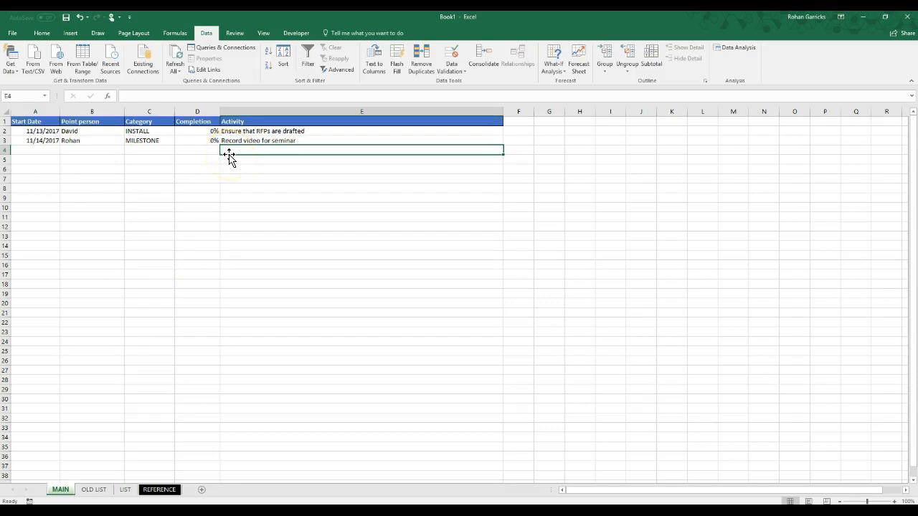
type("Test speakers")
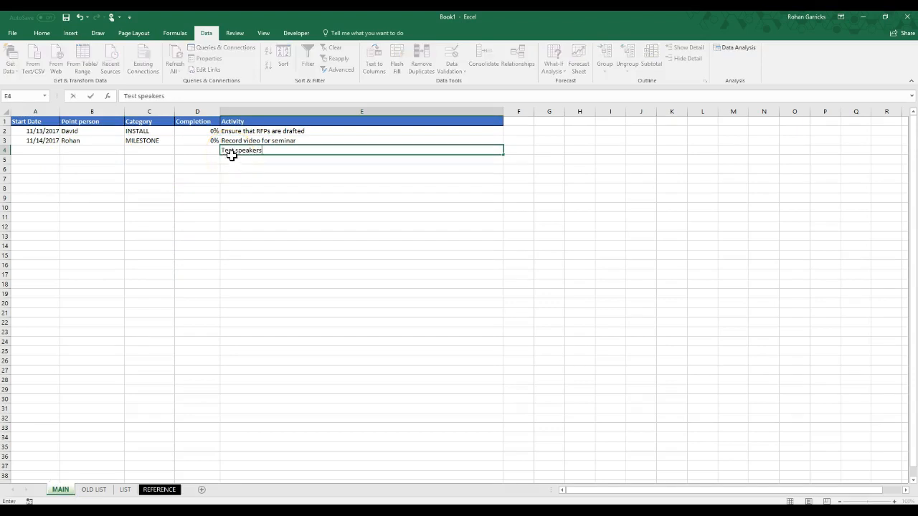
key("Return")
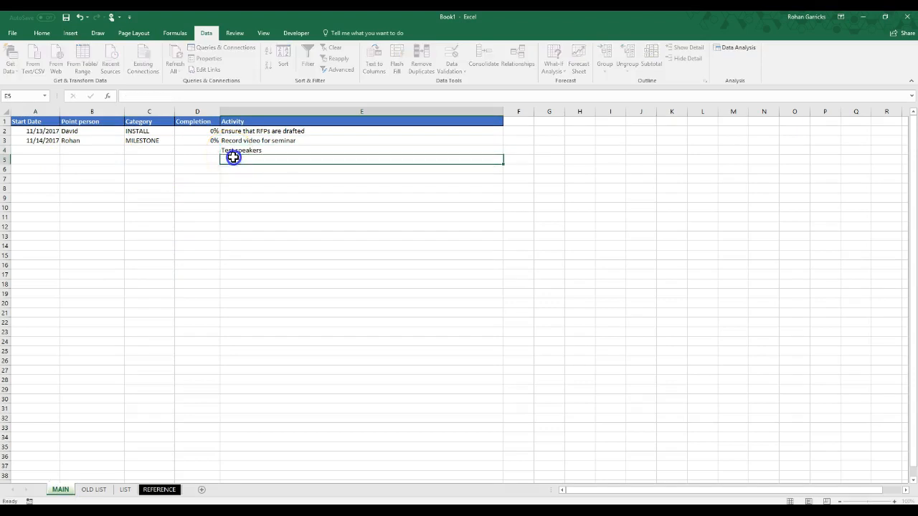
type("Shipe broken speak")
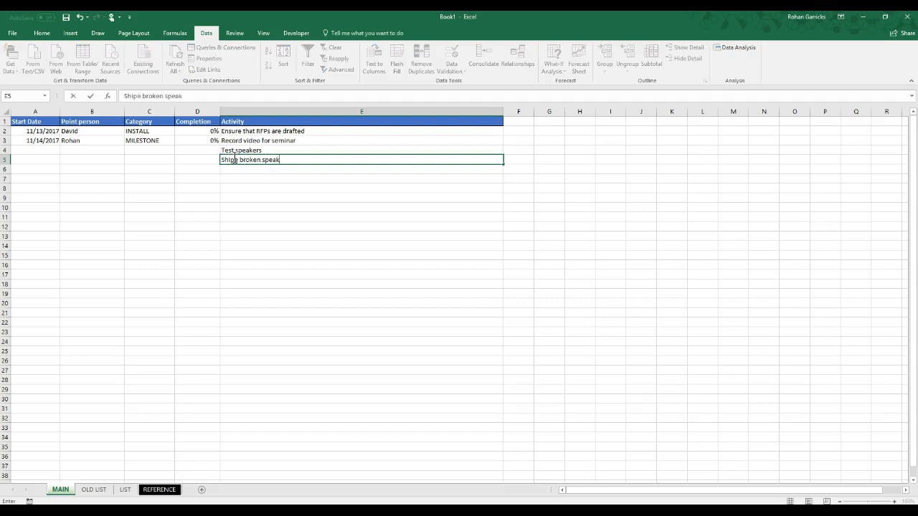
type("ers")
Enter the start dates 11/11/17 in row 4 and 12/11/17 in row 5
left_click(42, 150)
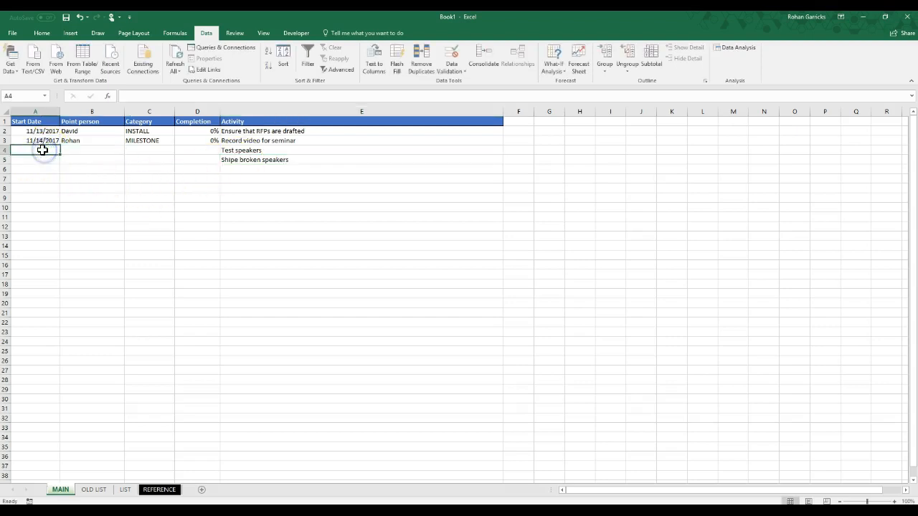
type("11")
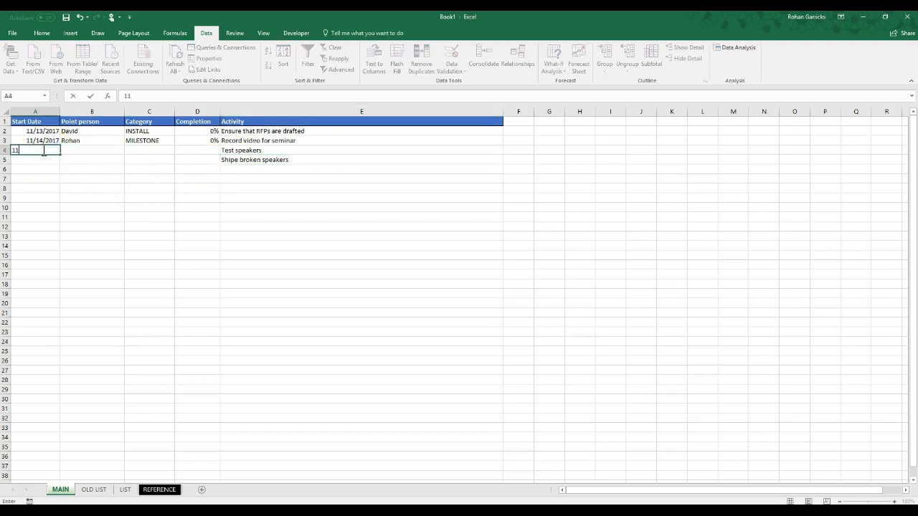
type("/11/2017")
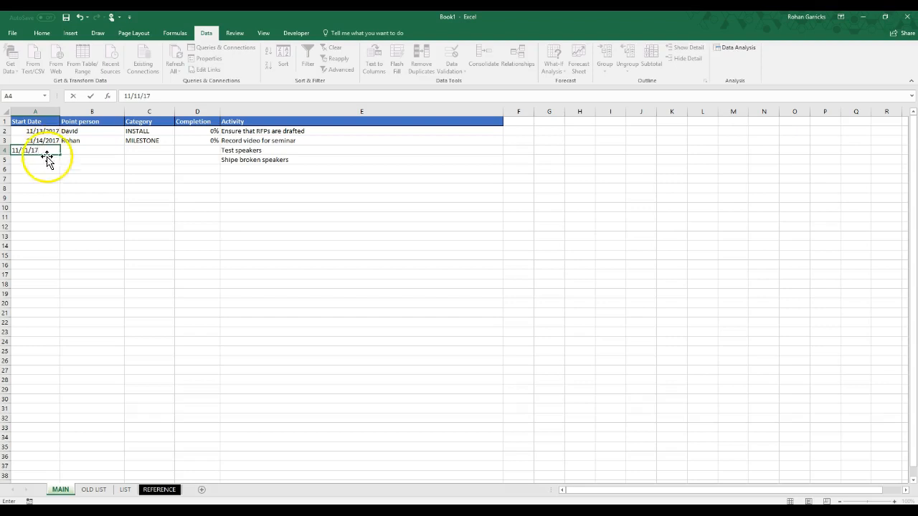
left_click(46, 160)
type("12/11/17")
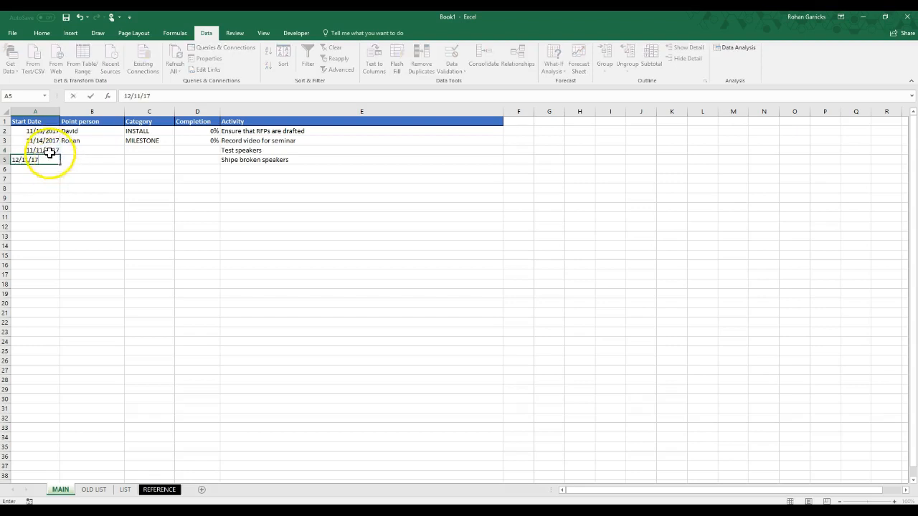
left_click(117, 184)
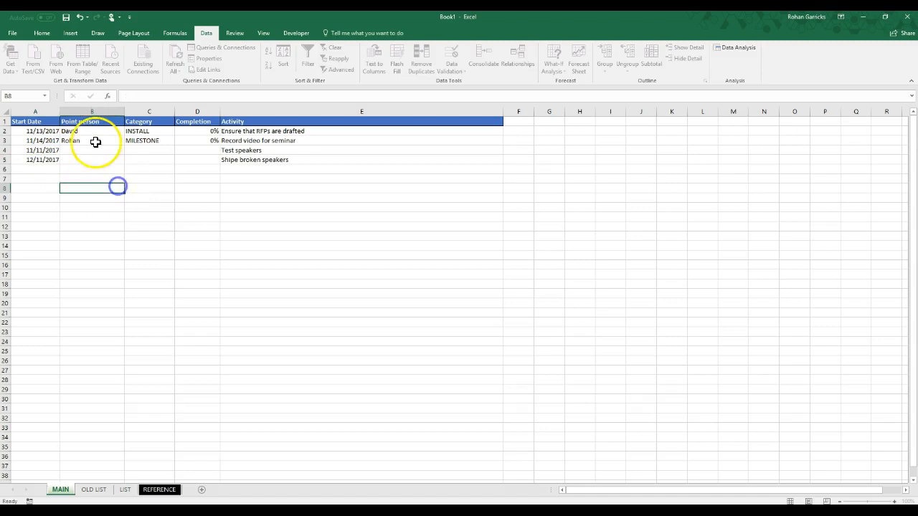
Enter the point persons' first names in rows 4 and 5, repeating those from rows 2 and 3
left_click(91, 153)
type("david")
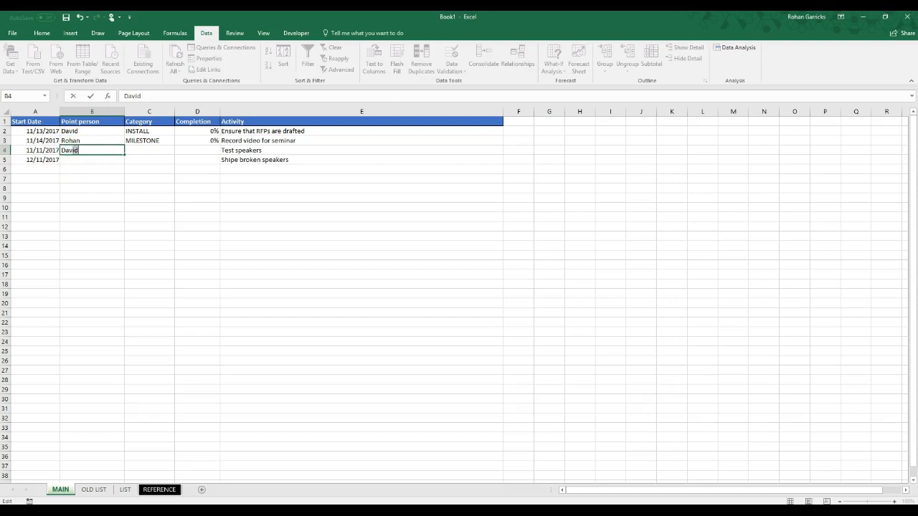
left_click(88, 159)
type("Rohan")
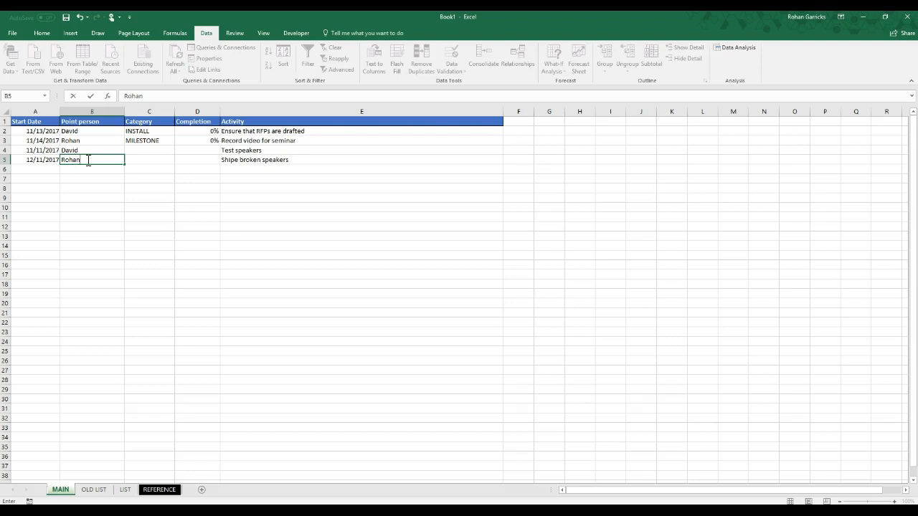
left_click(199, 227)
Enter the categories Audio in row 4 and Sound in row 5
left_click(146, 149)
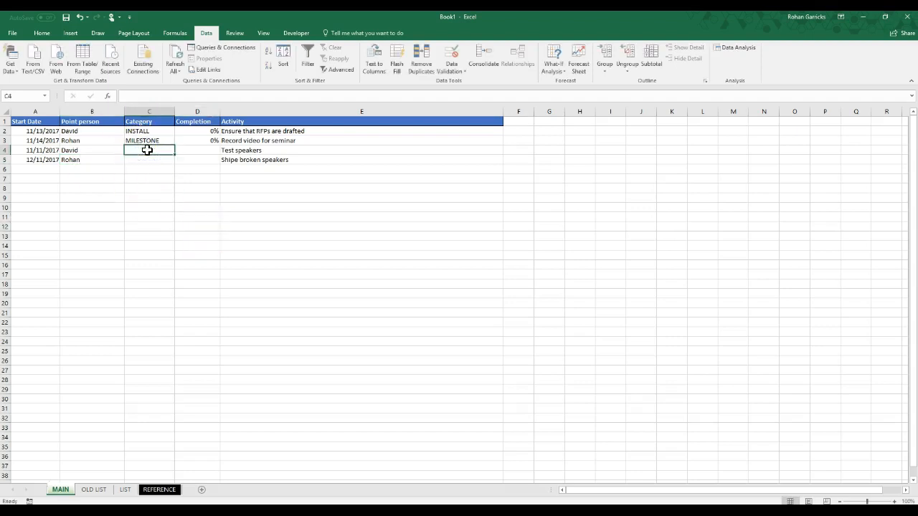
type("Audio")
left_click(147, 161)
type("Soun")
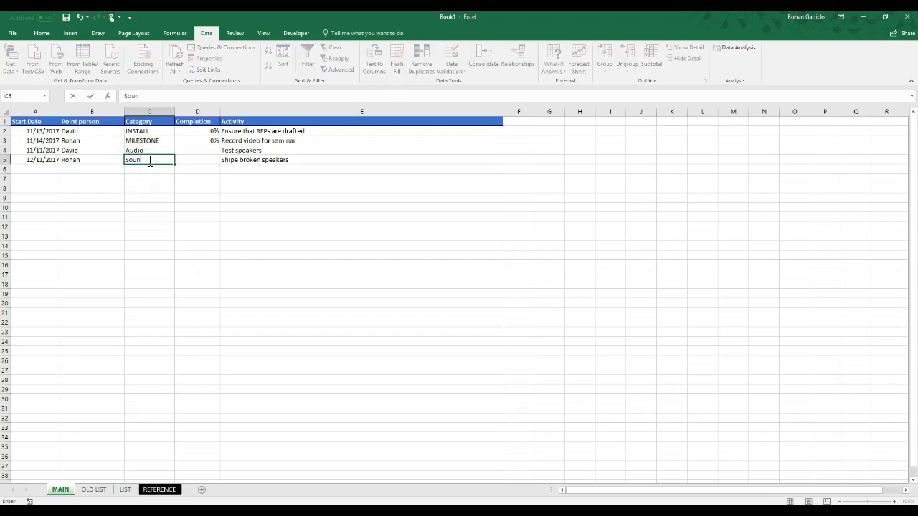
type("d")
left_click(143, 197)
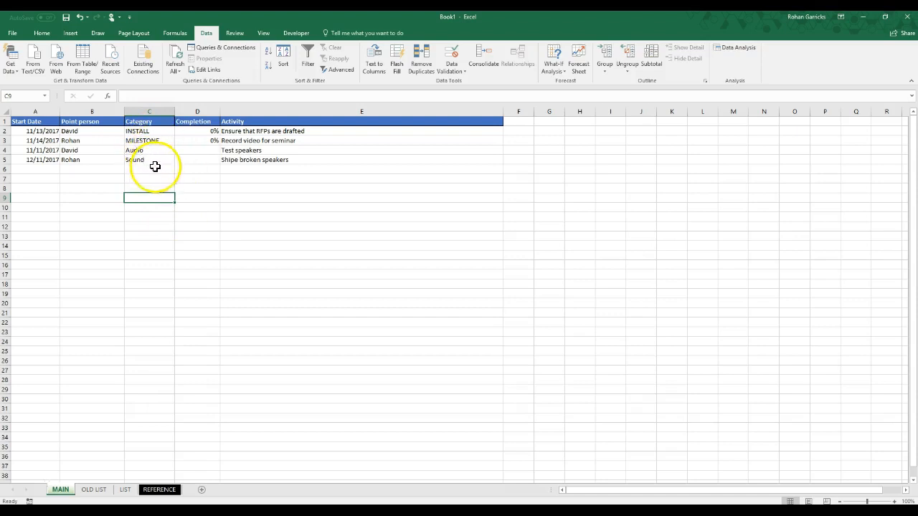
left_click_drag(159, 131, 159, 157)
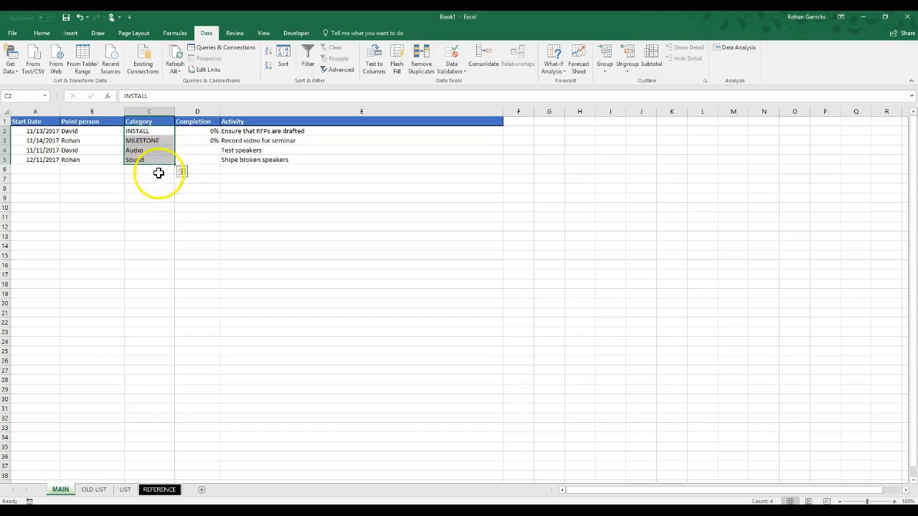
left_click(171, 199)
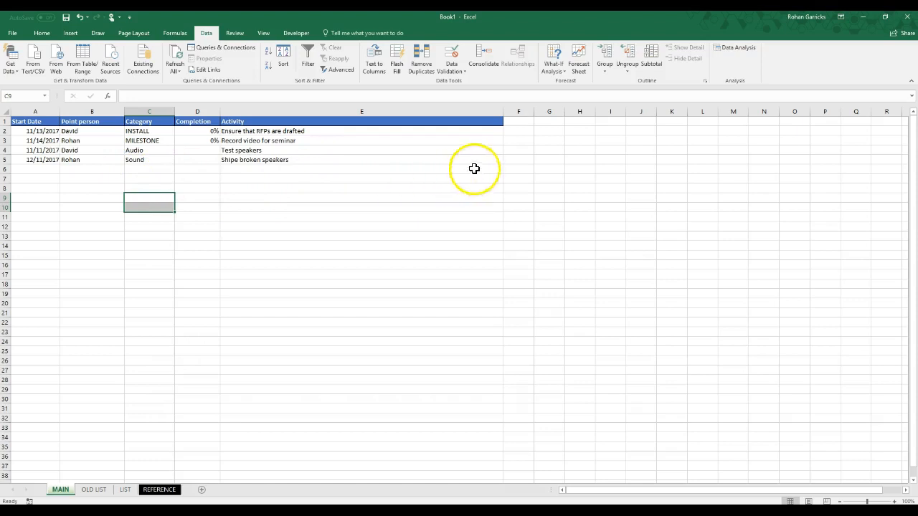
left_click(448, 159)
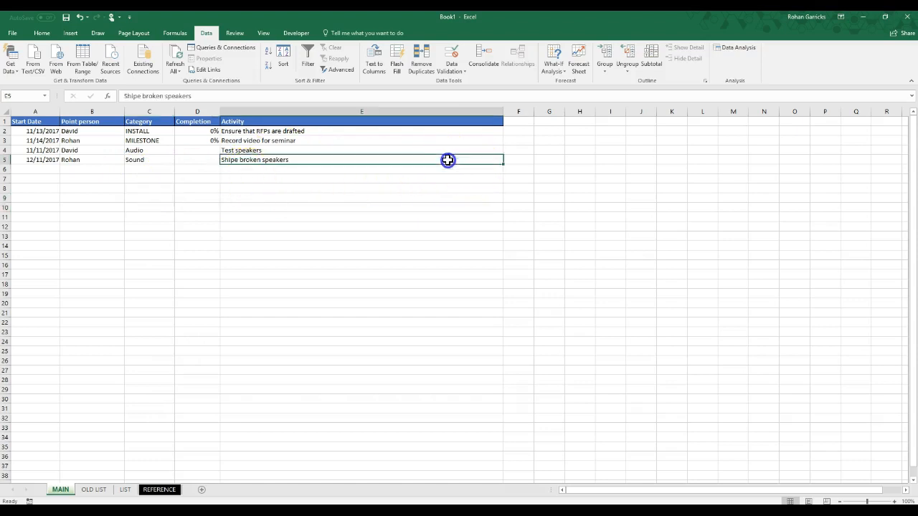
Format the range A1:E5 as a table with headers, using the first black-and-white Light table style
left_click_drag(299, 159, 29, 117)
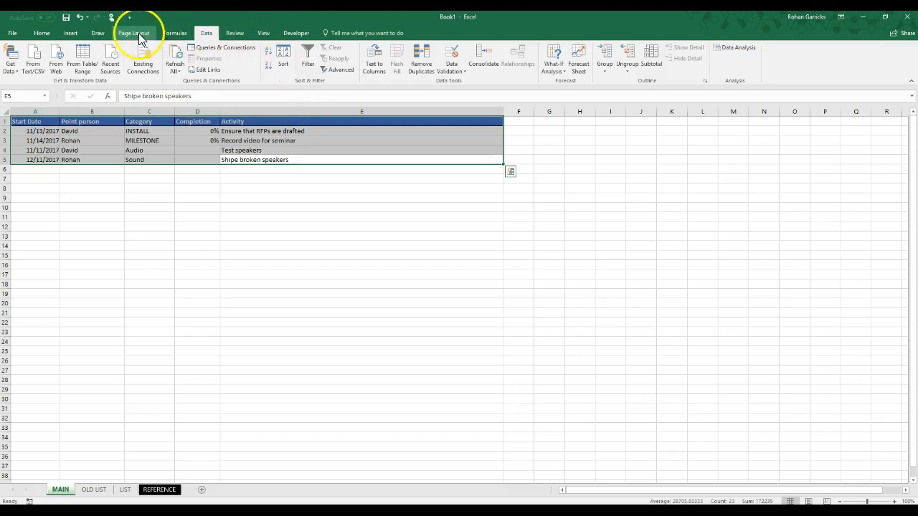
left_click(40, 33)
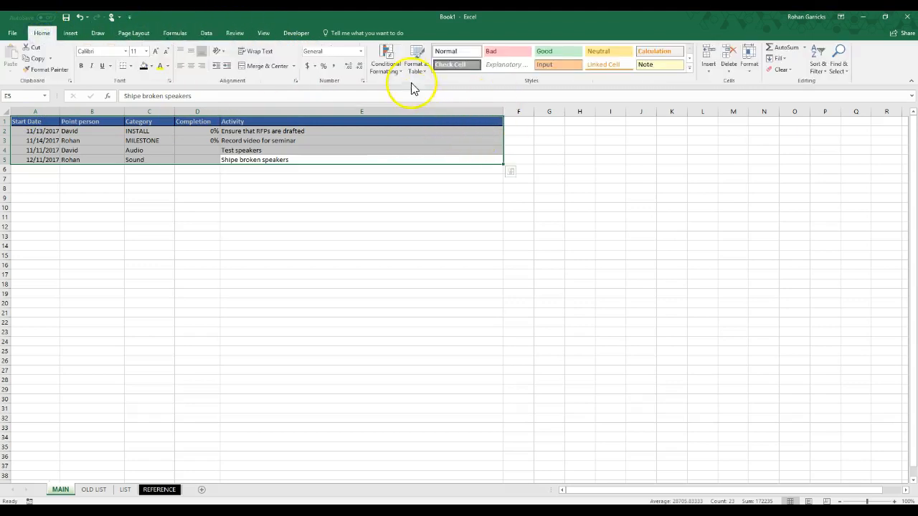
left_click(419, 64)
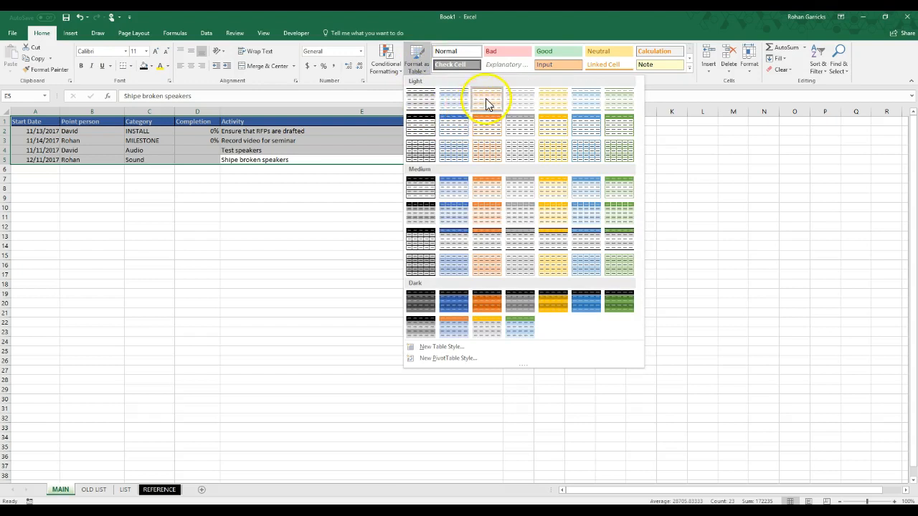
left_click(423, 105)
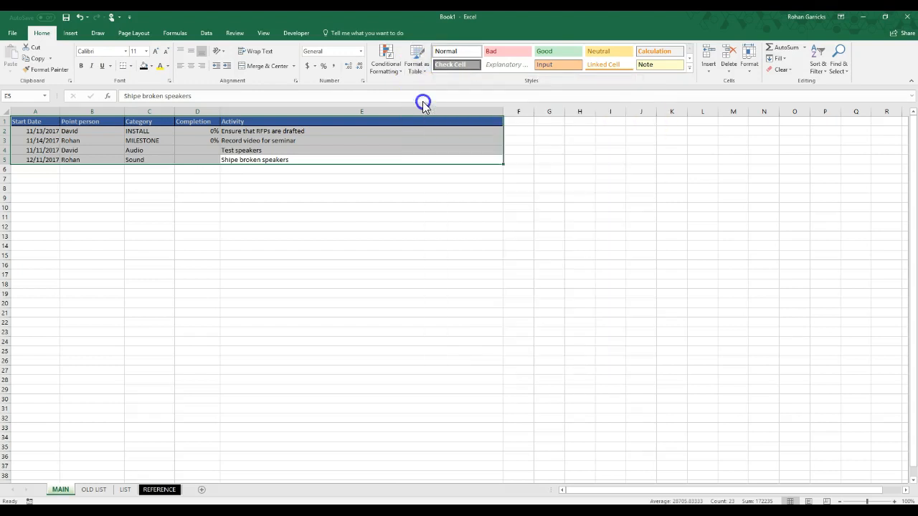
left_click(258, 312)
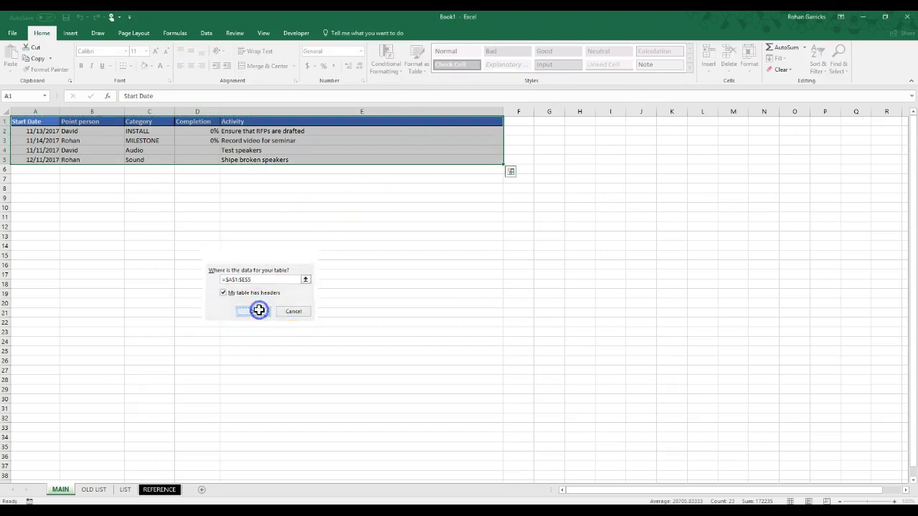
left_click(352, 265)
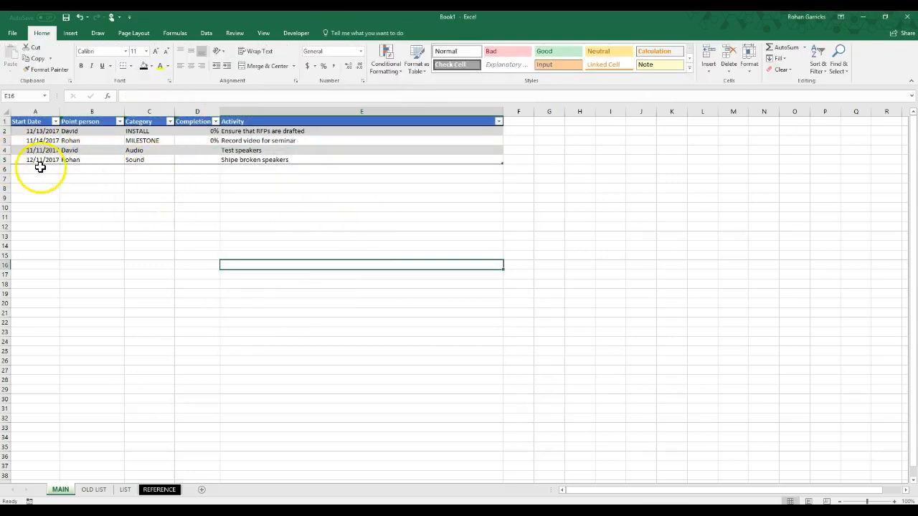
Add a new table row by entering the start date 11/11/17 in cell A6 directly below the table
left_click(42, 171)
type("11/11/17")
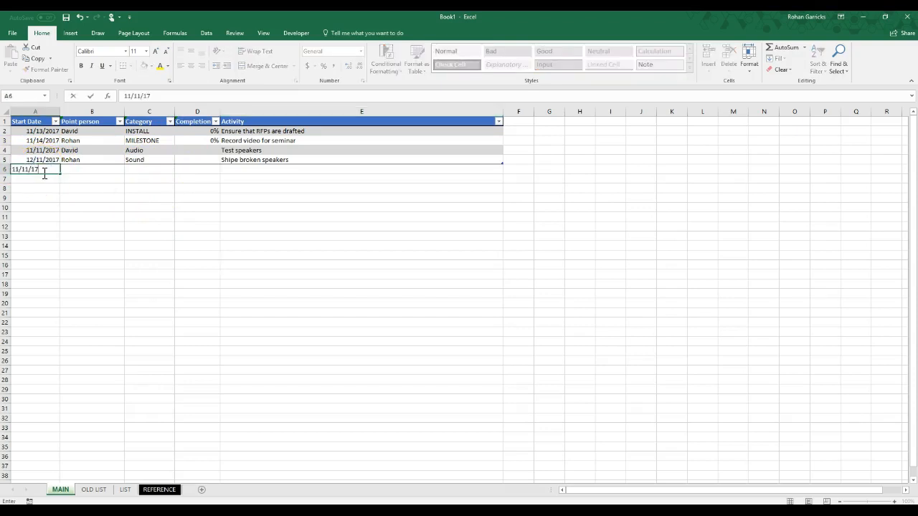
key("Return")
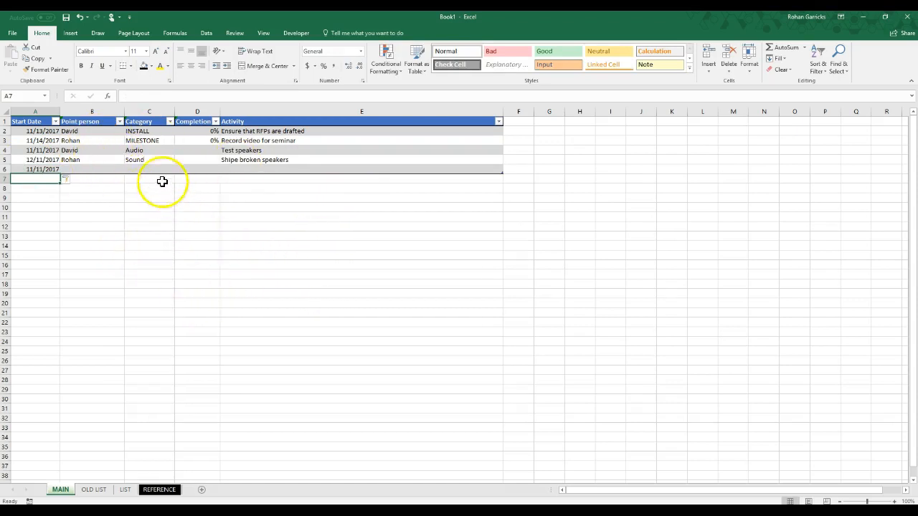
left_click_drag(165, 131, 165, 173)
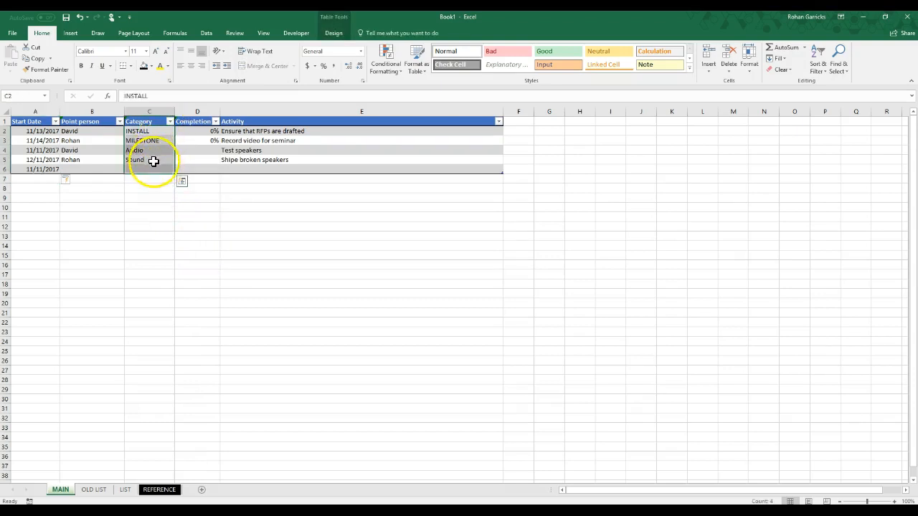
right_click(155, 156)
left_click(180, 176)
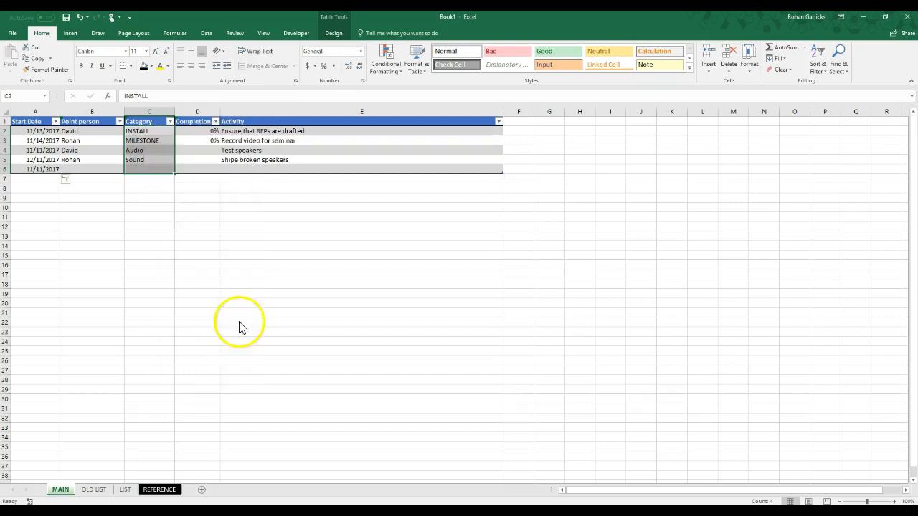
left_click(158, 490)
left_click(140, 133)
type("MIL")
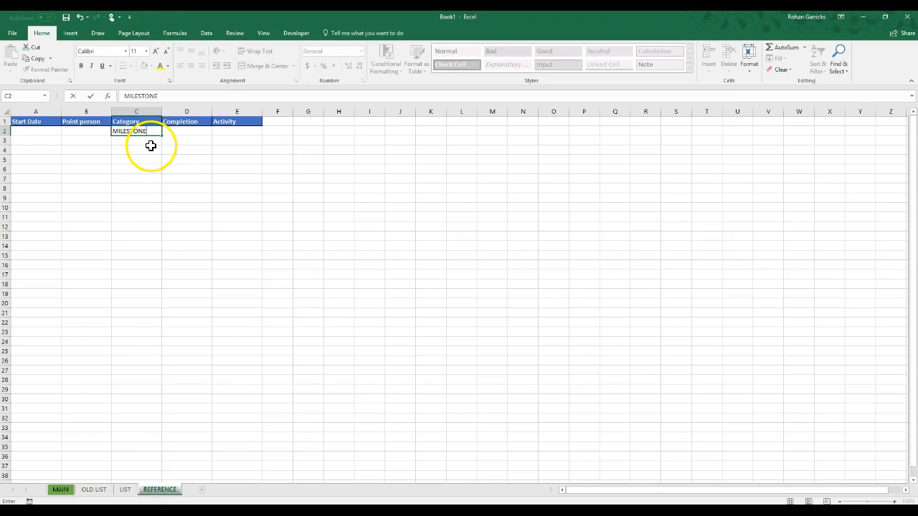
Copy the category entries C2:C101 from the OLD LIST sheet into the REFERENCE sheet starting at cell C2
left_click(93, 490)
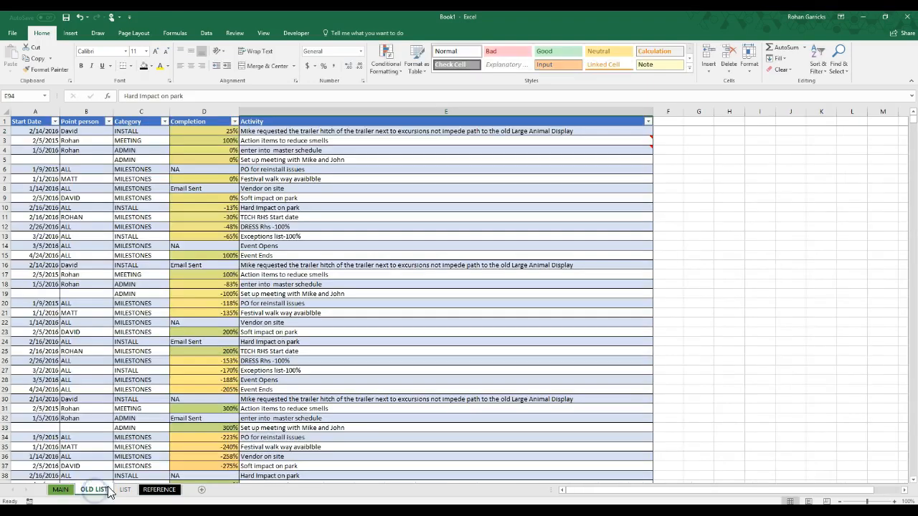
left_click_drag(149, 130, 137, 447)
right_click(140, 341)
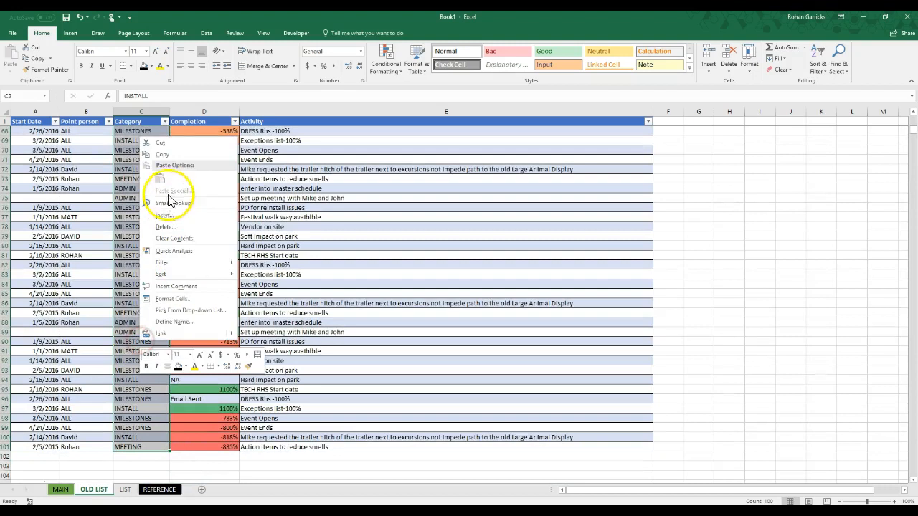
left_click(162, 155)
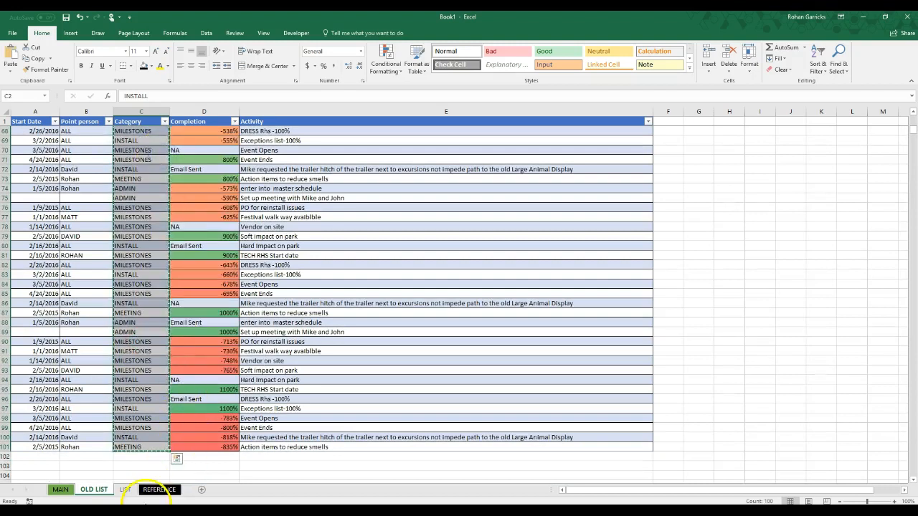
left_click(147, 492)
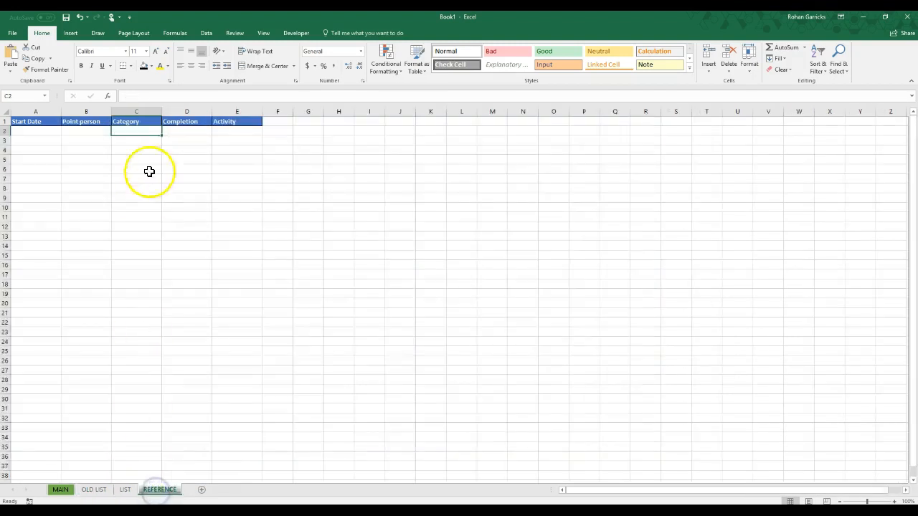
right_click(148, 132)
left_click(169, 175)
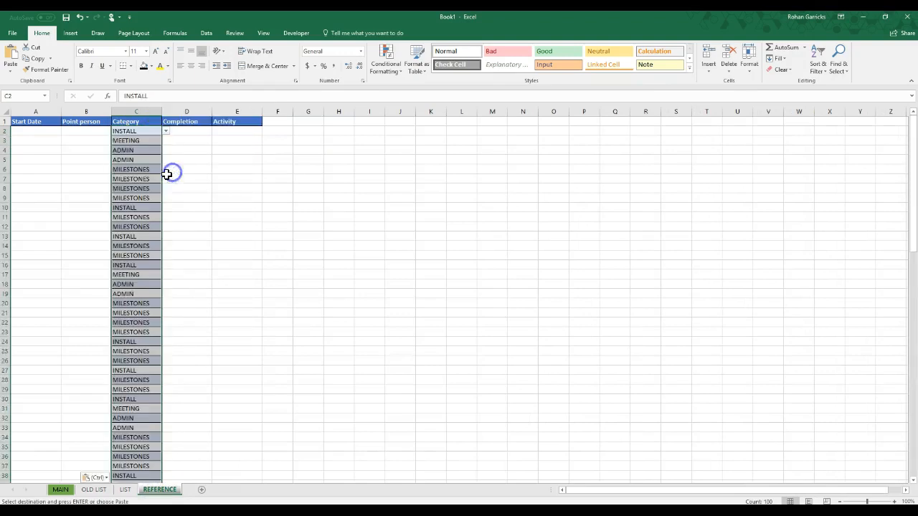
Remove the duplicate entries from the Category column of the REFERENCE sheet
scroll(134, 447, "down", 8)
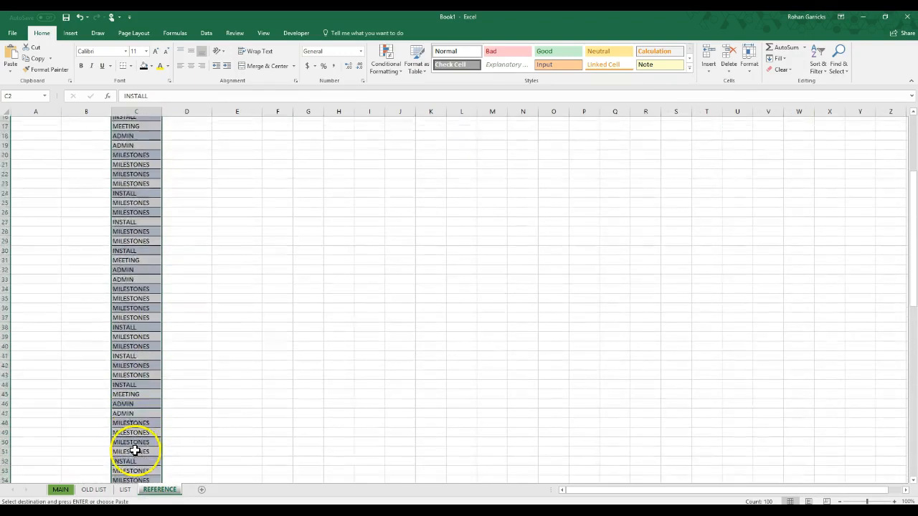
scroll(133, 449, "up", 8)
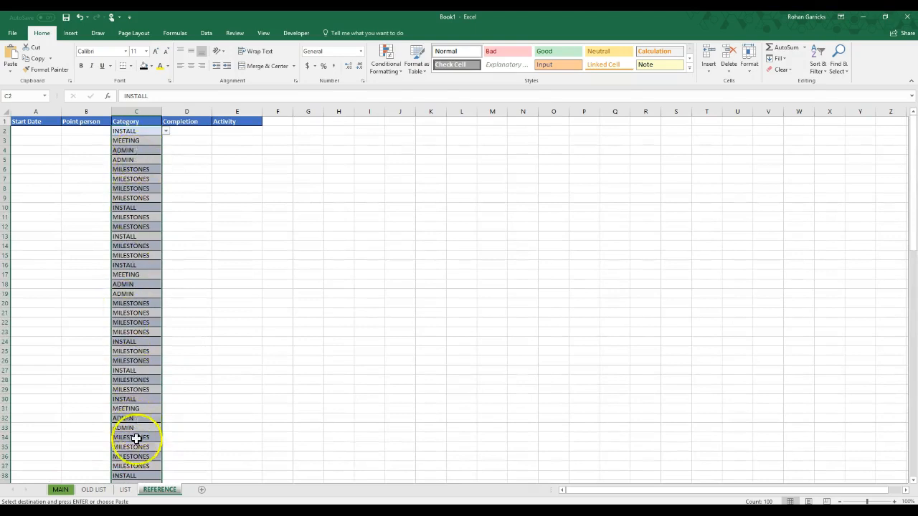
scroll(135, 439, "down", 6)
scroll(137, 443, "up", 6)
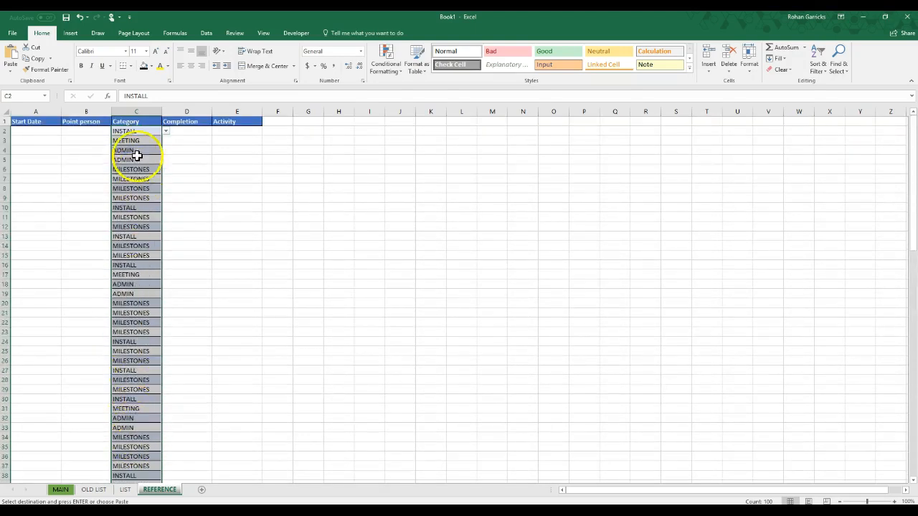
left_click(147, 111)
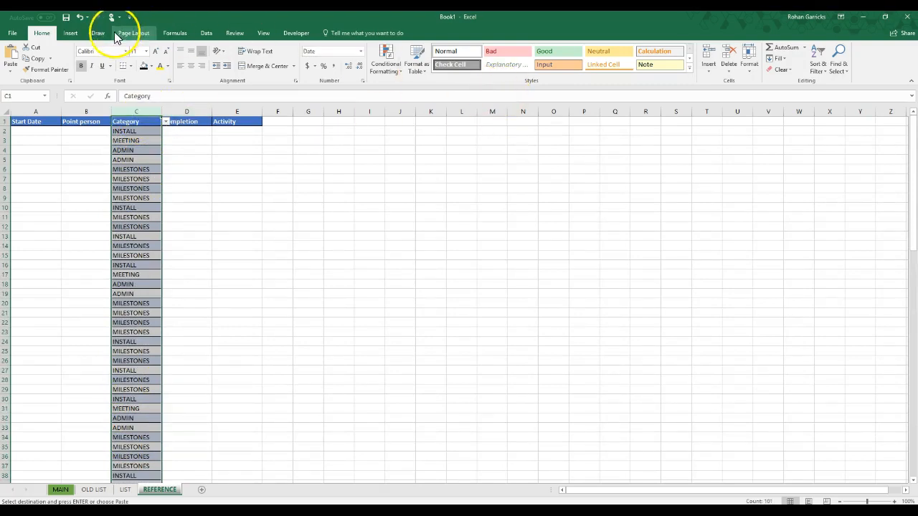
left_click(207, 33)
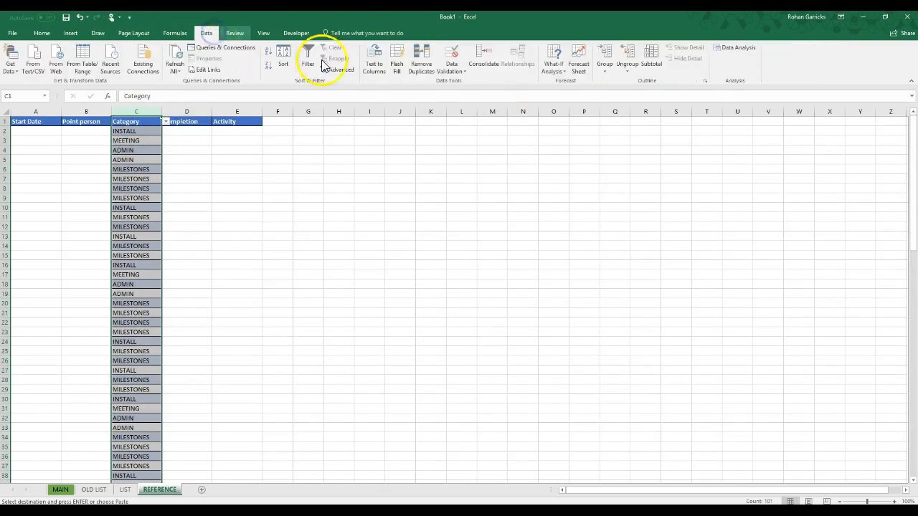
left_click(422, 66)
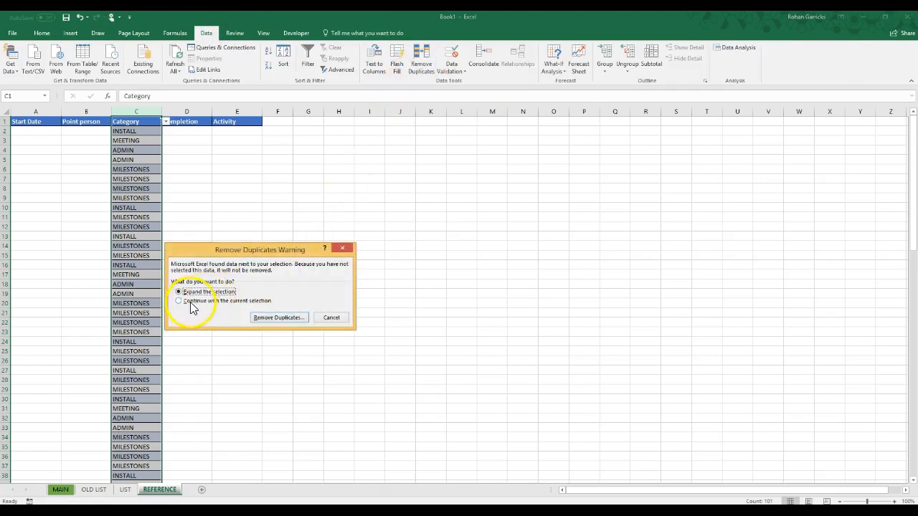
left_click(272, 318)
left_click(302, 348)
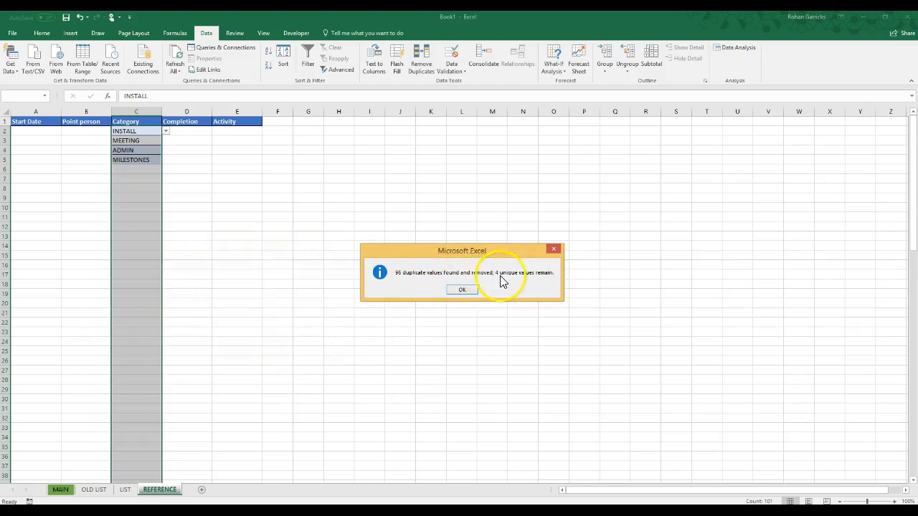
left_click(463, 290)
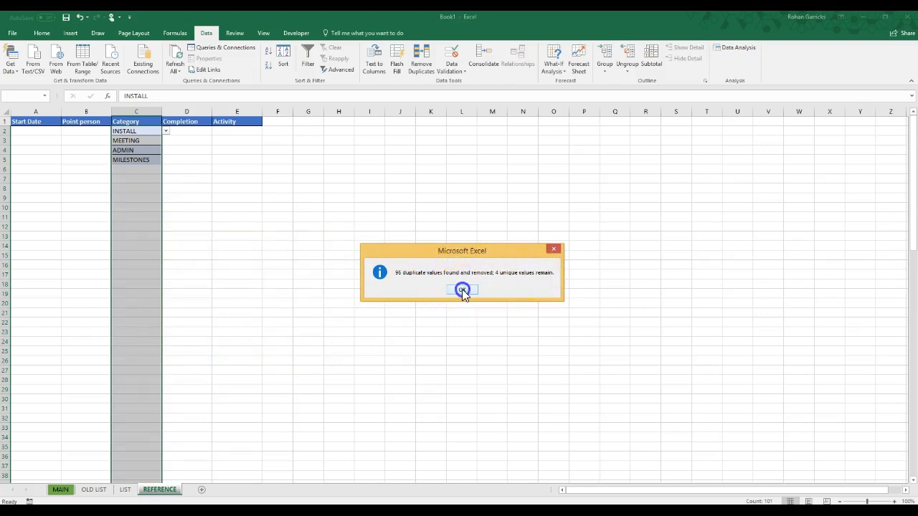
left_click(222, 236)
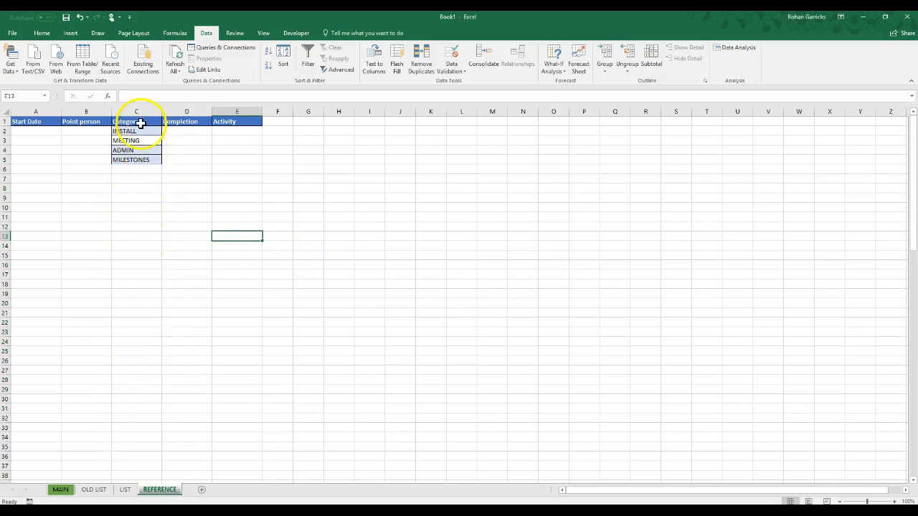
Add the categories AUDIO, LIGHTING and RIGGING in cells C6 to C8 of the REFERENCE sheet
left_click(139, 169)
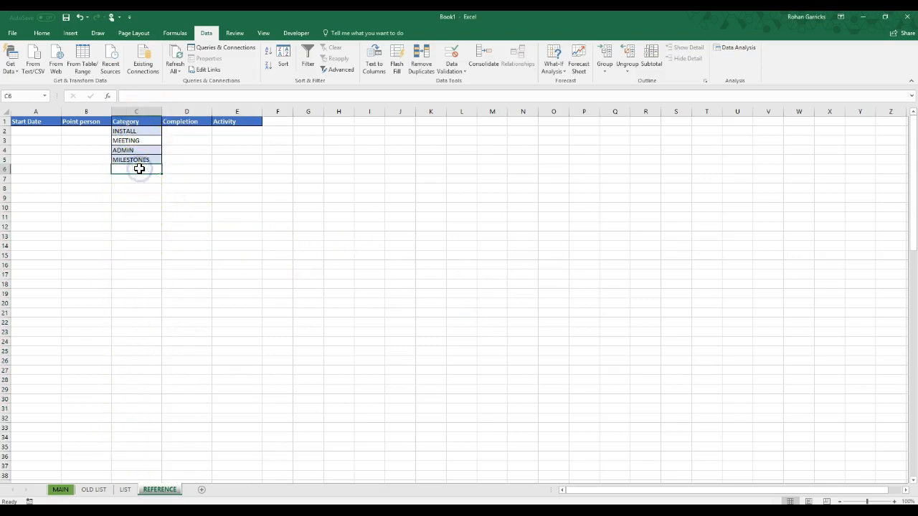
type("ADMIN")
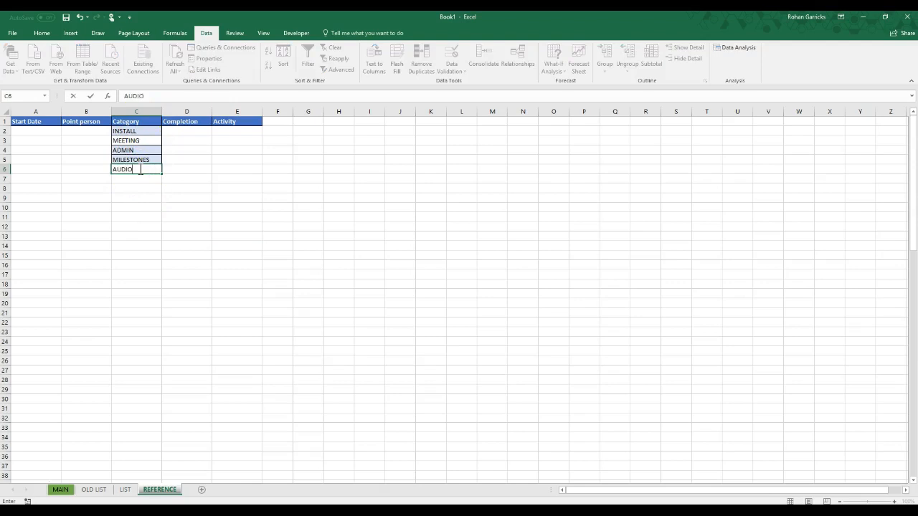
key("Return")
type("LIGHTING")
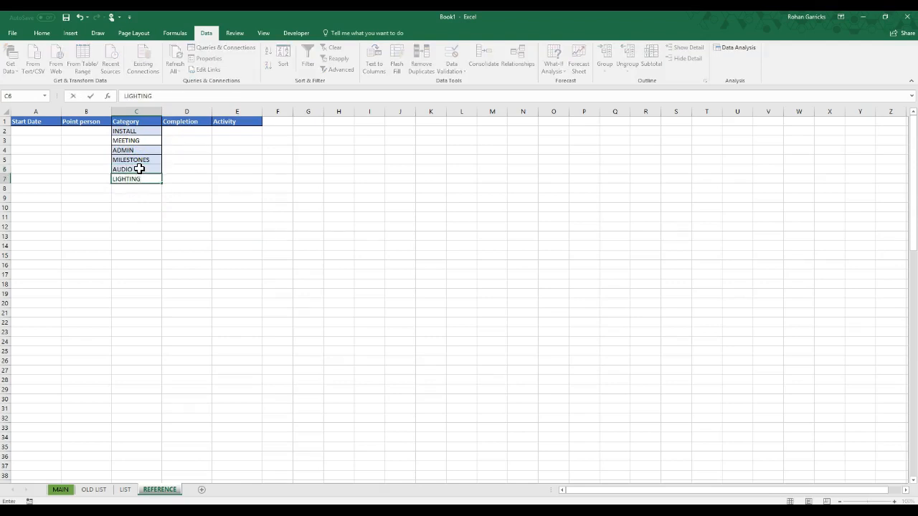
key("Return")
type("RIG")
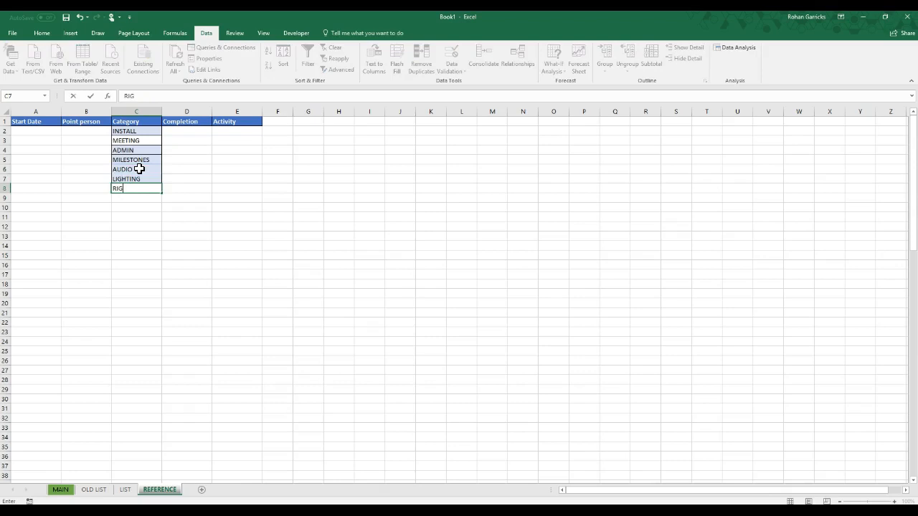
type("GING")
key("Return")
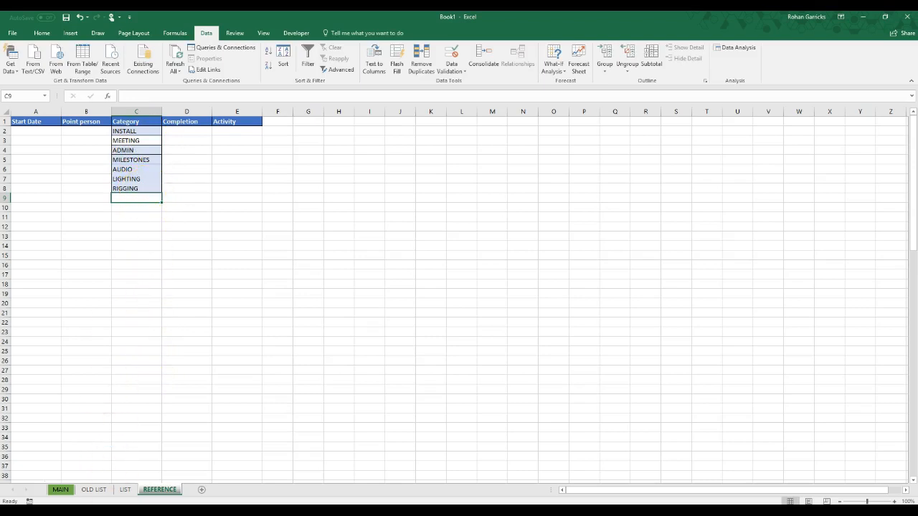
Set up data validation on the Category cells C2:C6 of the MAIN sheet, allowing only a List
left_click(69, 494)
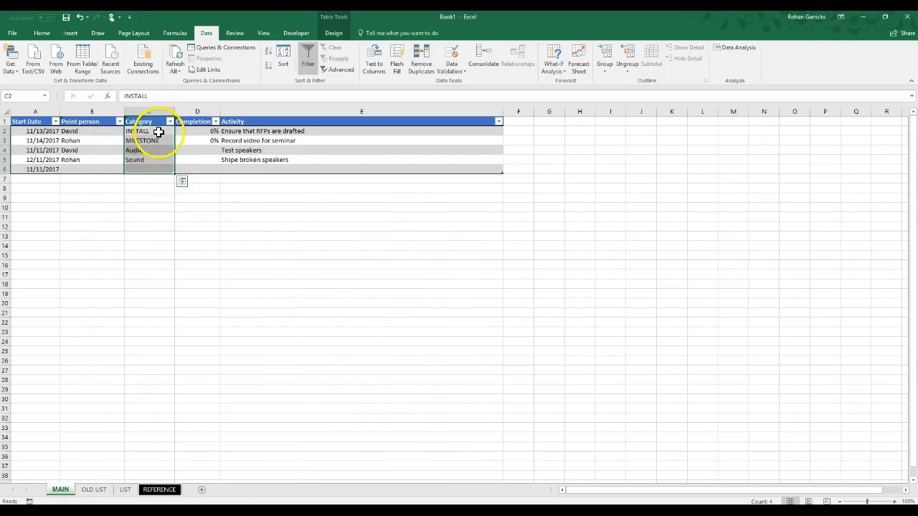
left_click(160, 490)
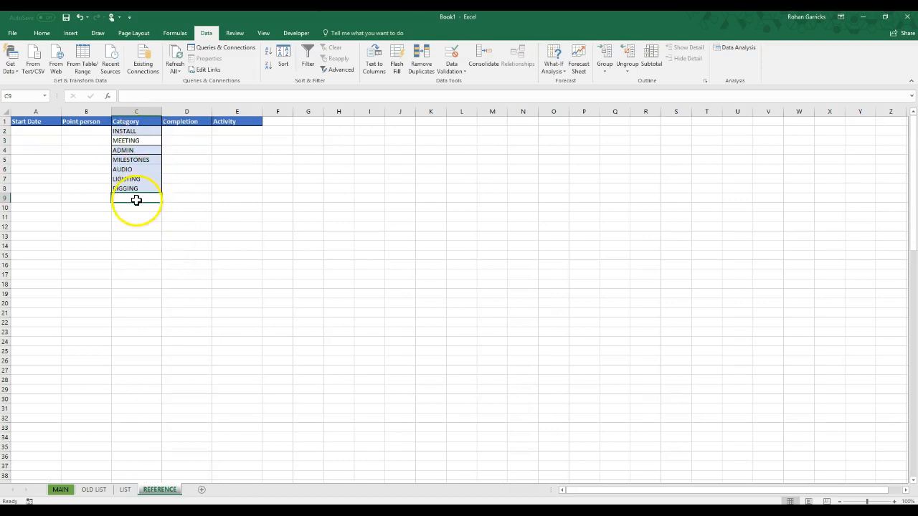
left_click(64, 491)
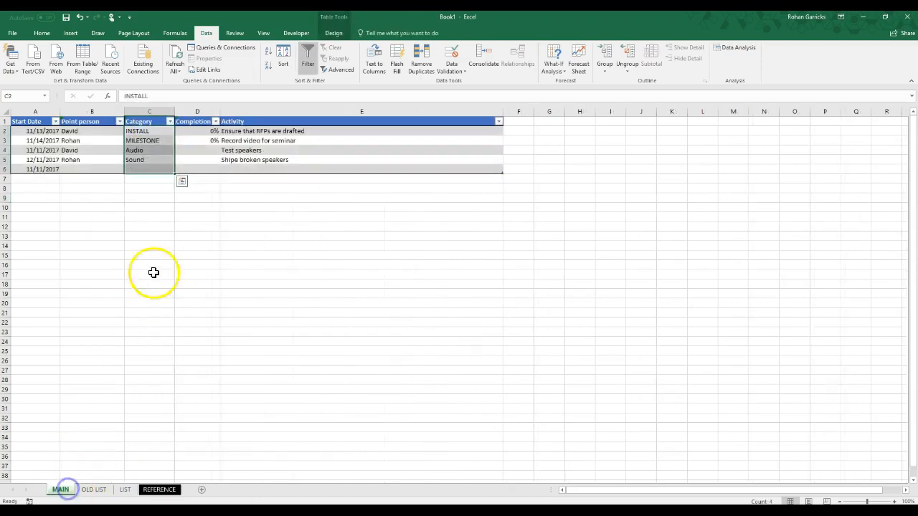
left_click(159, 130)
left_click_drag(163, 132, 160, 172)
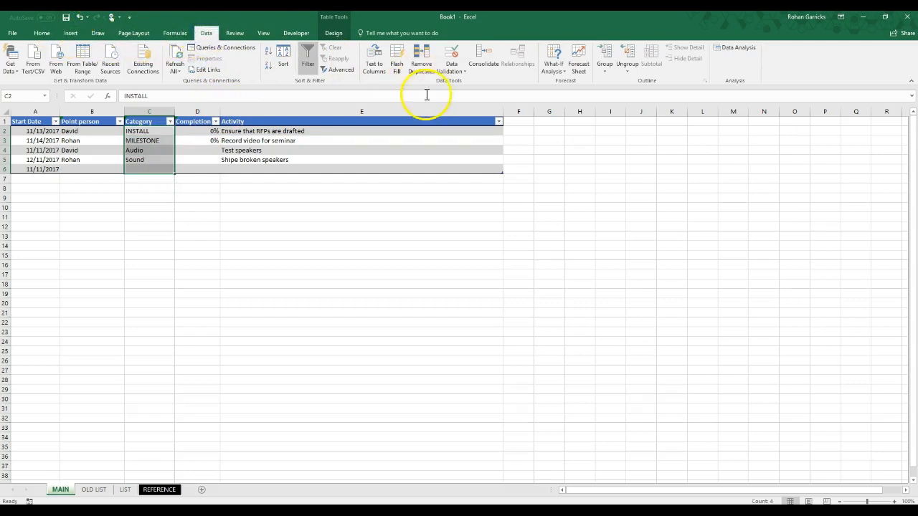
left_click(457, 71)
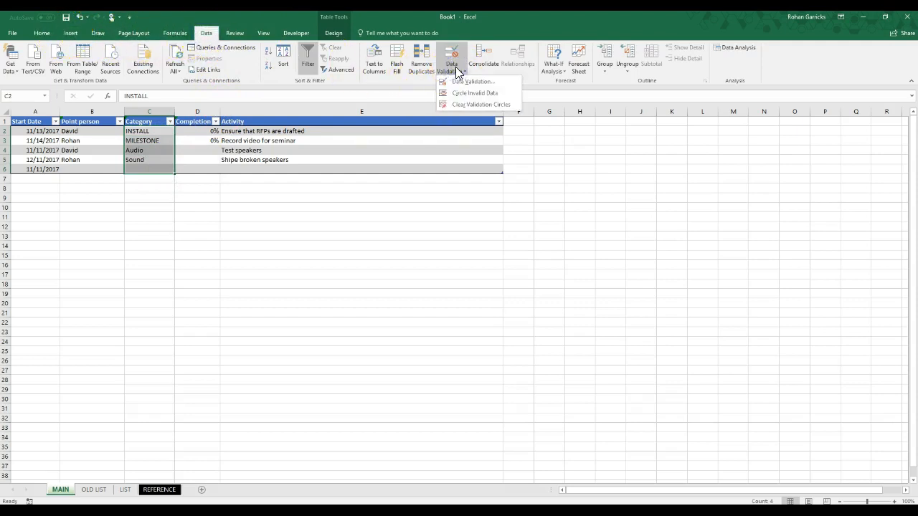
left_click(461, 81)
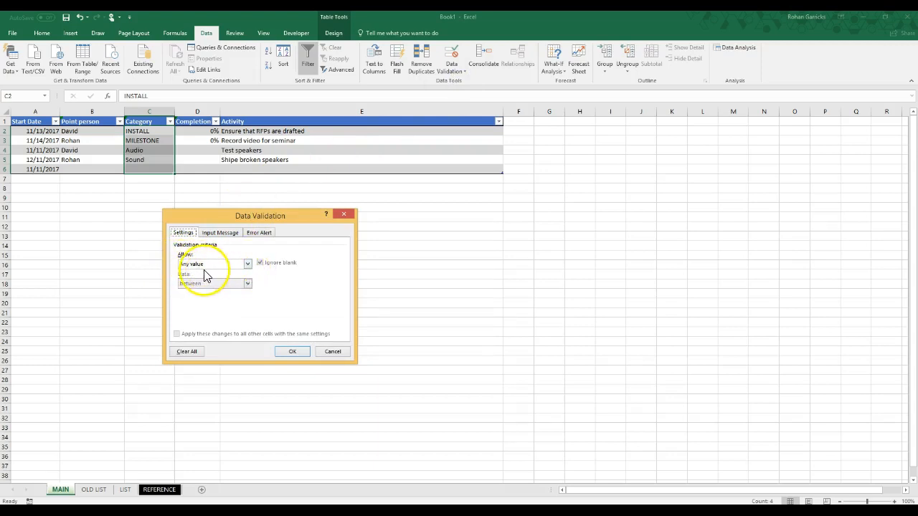
left_click(248, 264)
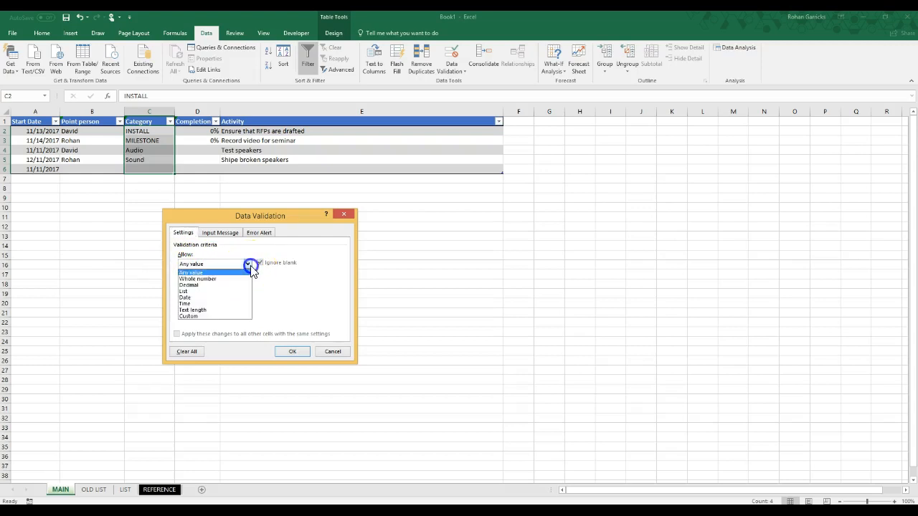
left_click(206, 297)
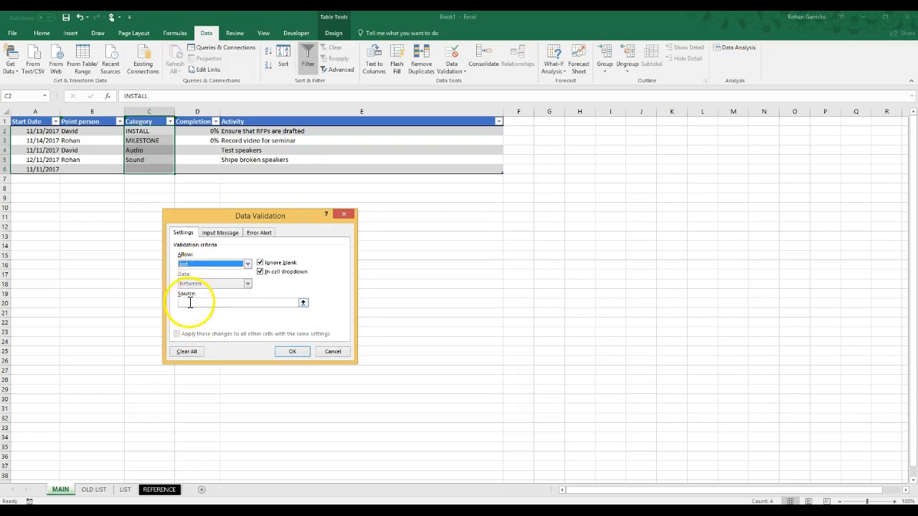
Use C2:C13 of the REFERENCE sheet, including spare blank rows, as the list source and apply the validation
left_click(190, 302)
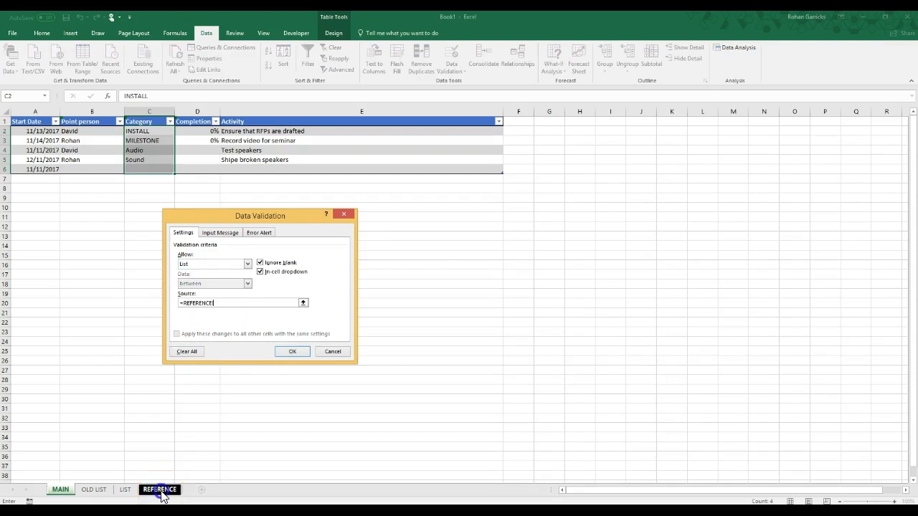
left_click_drag(142, 129, 140, 139)
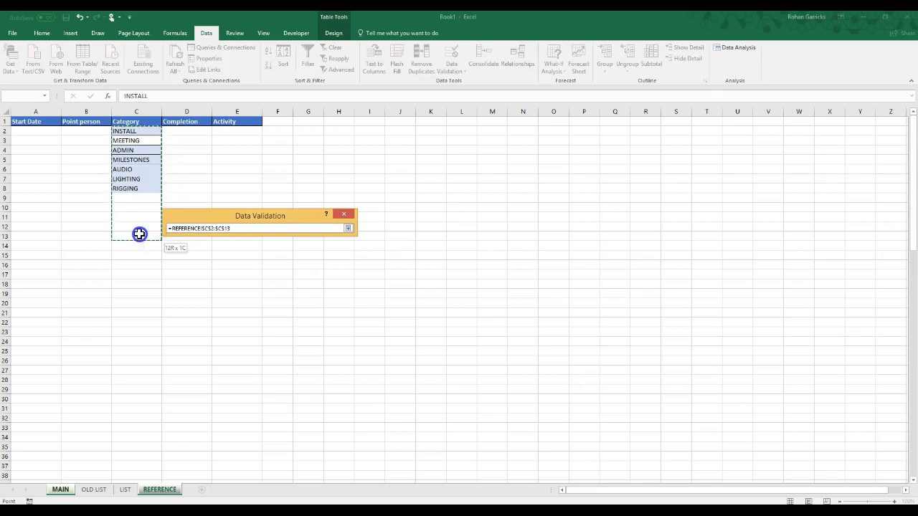
left_click_drag(139, 234, 140, 234)
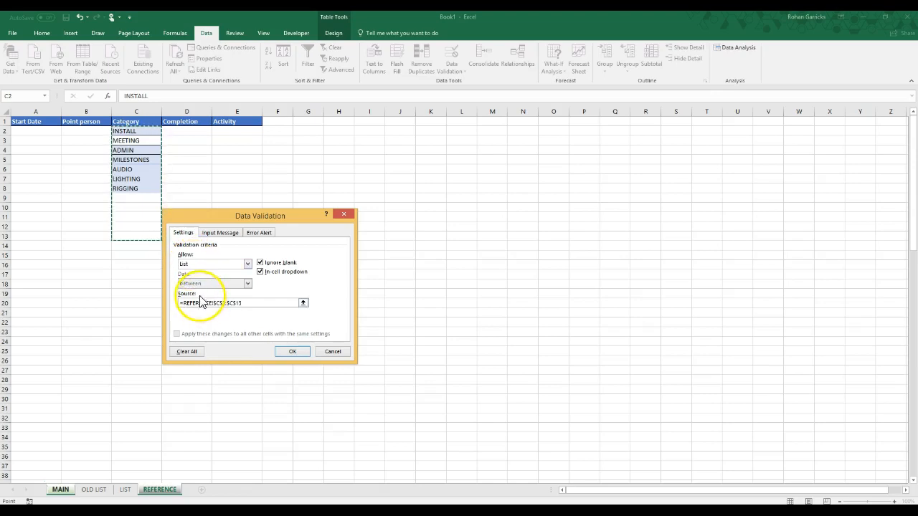
left_click(291, 353)
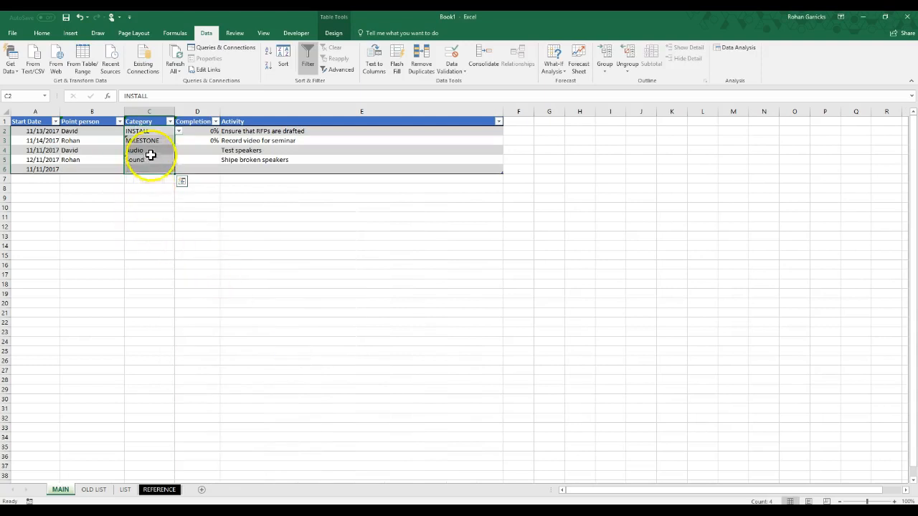
Set the category of the "Record video for seminar" row to MILESTONES from the cell's dropdown list
left_click(155, 131)
left_click(167, 143)
left_click(179, 142)
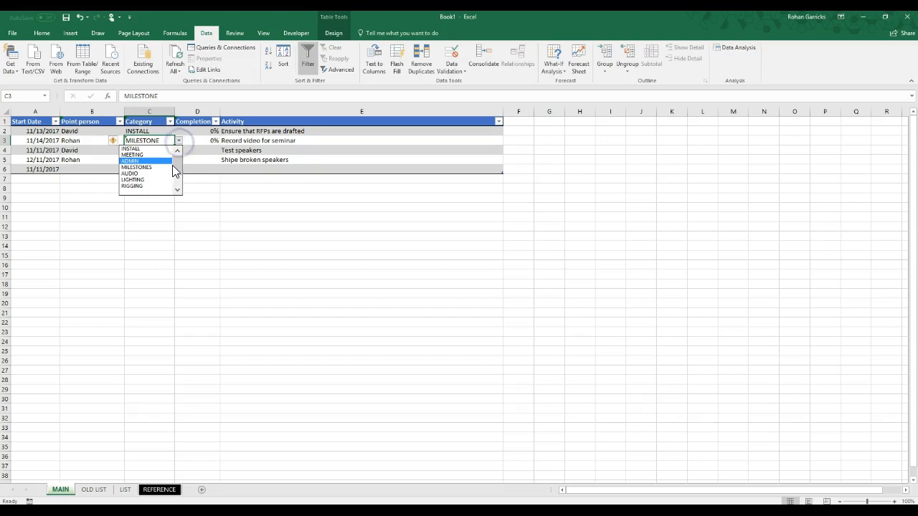
left_click(143, 167)
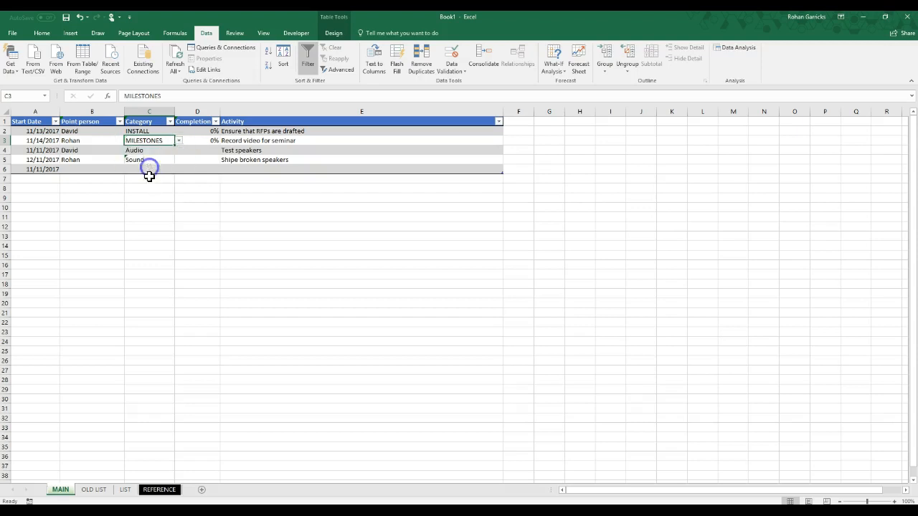
Set the category of the "Test speakers" row to RIGGING from the cell's dropdown list
left_click(172, 151)
left_click(178, 151)
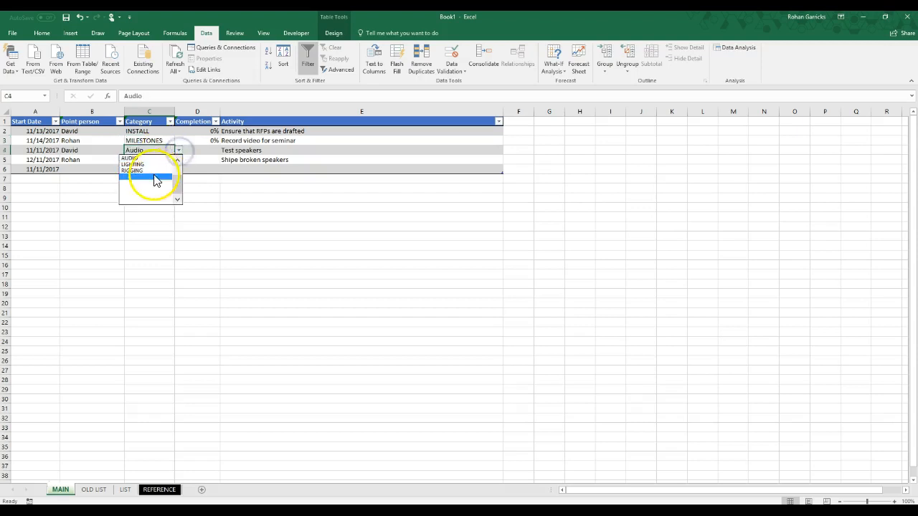
left_click(152, 176)
left_click(178, 151)
left_click(153, 168)
Enter Audio as the category in cell C6 and look through the options the cell's dropdown offers
left_click(153, 170)
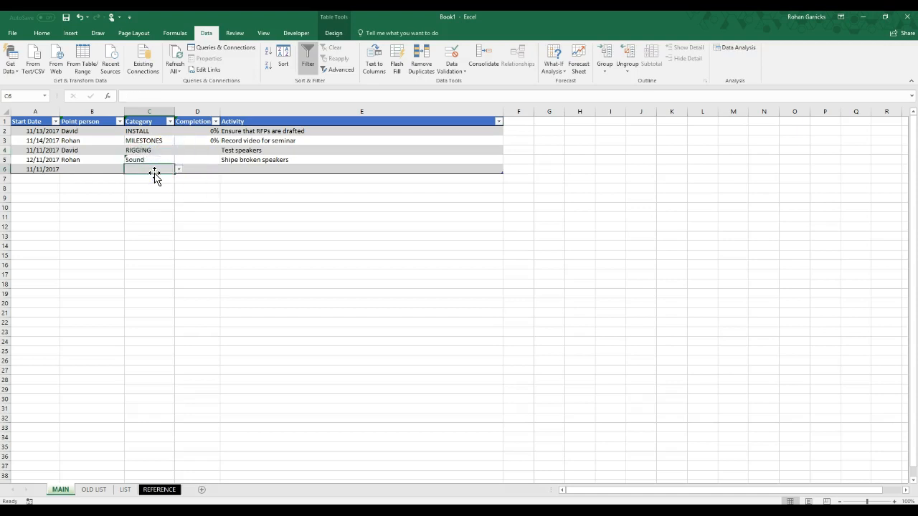
type("Audio")
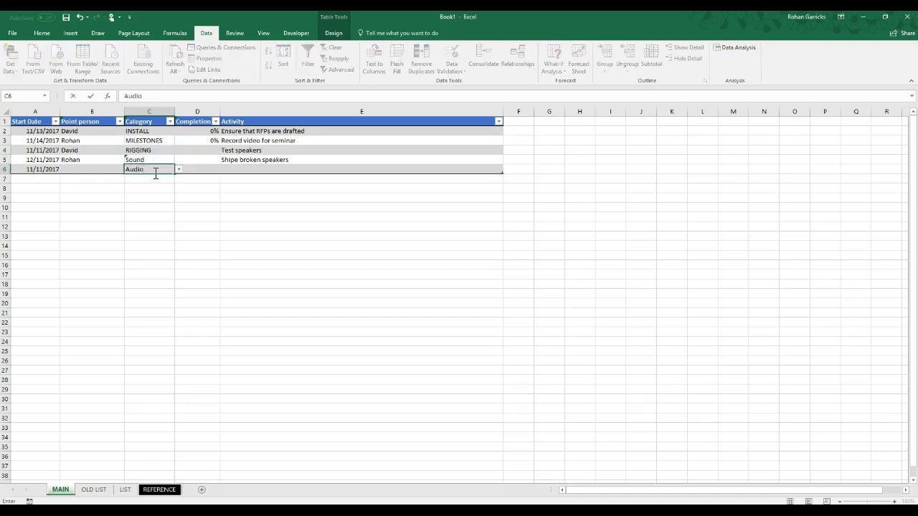
key("Return")
left_click(162, 168)
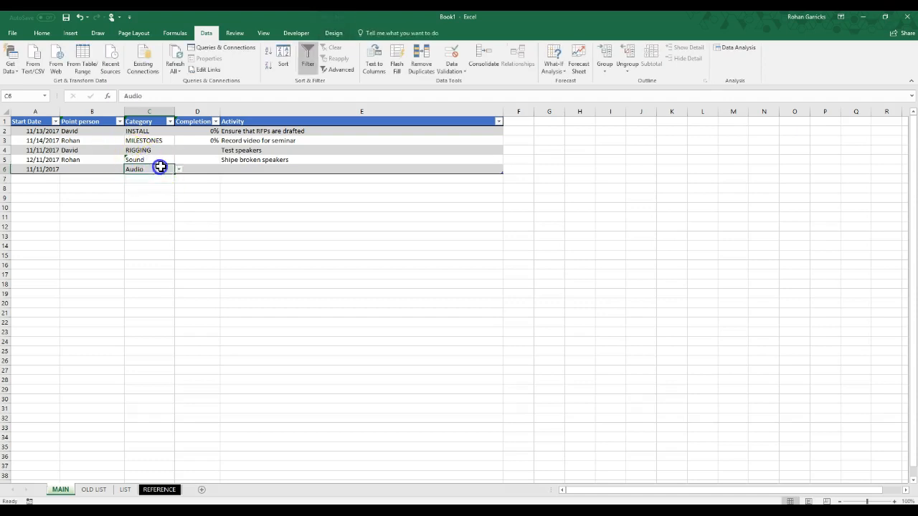
left_click(179, 170)
left_click_drag(179, 200, 180, 186)
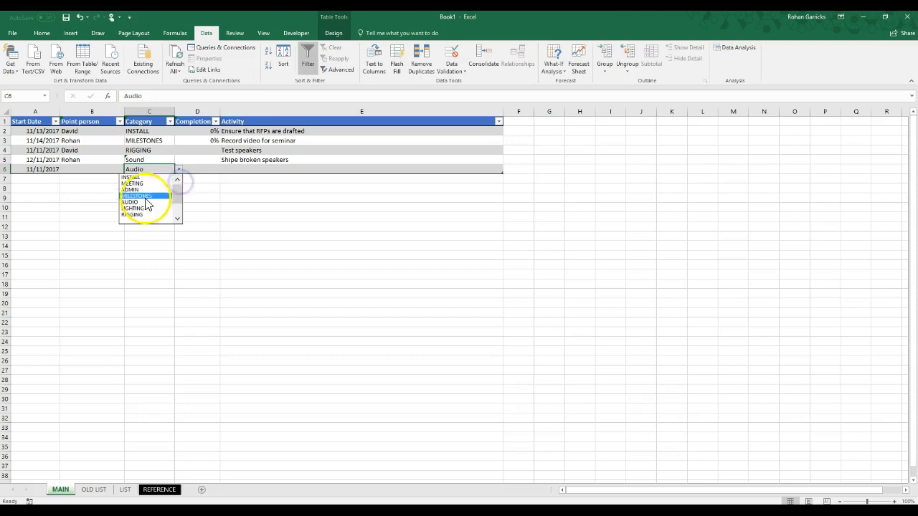
Try to retype Sound as the category in cell C5 to test the validation, and cancel the entry
left_click(154, 160)
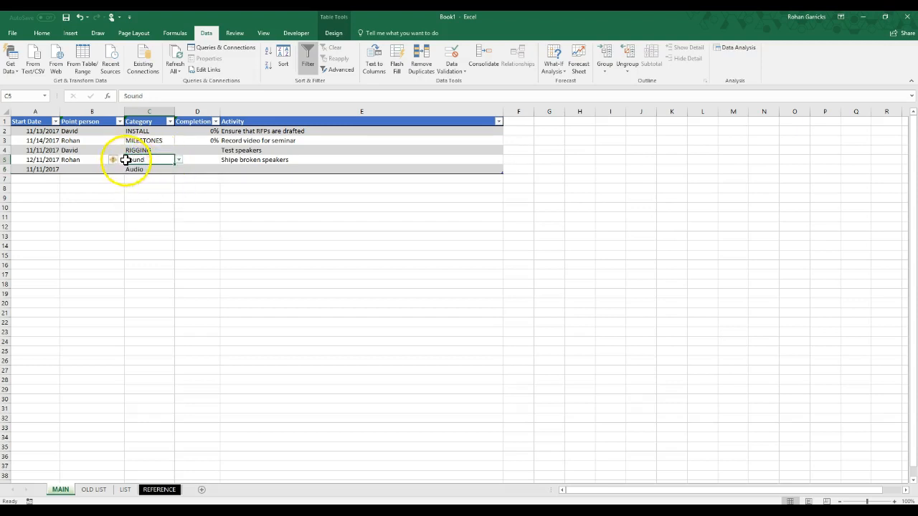
mouse_move(114, 163)
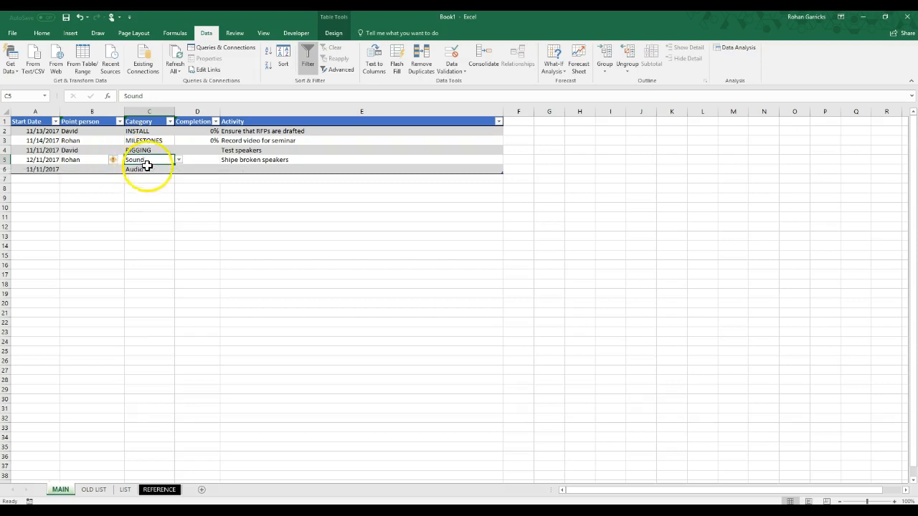
type("So")
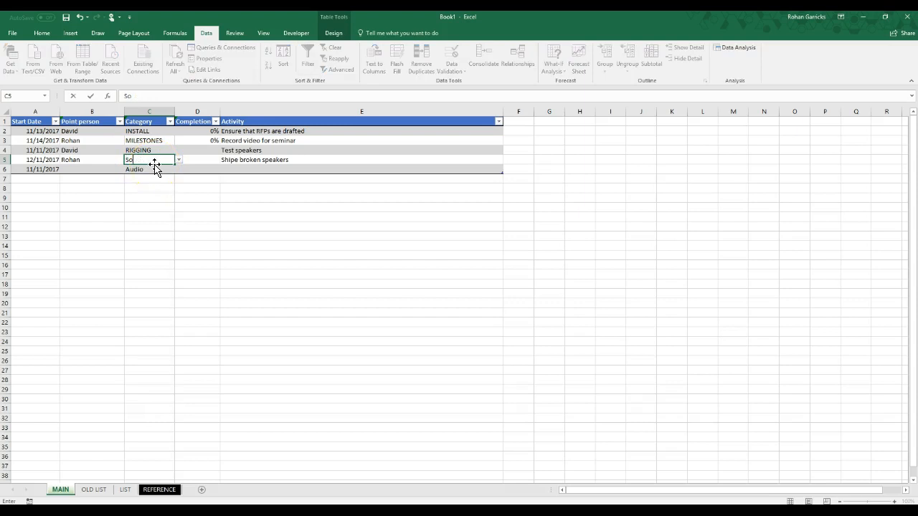
key("Return")
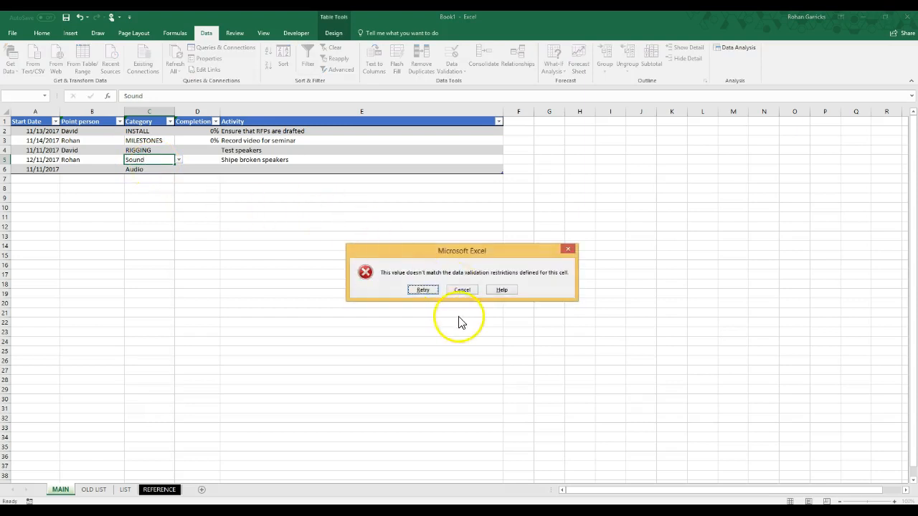
left_click(475, 287)
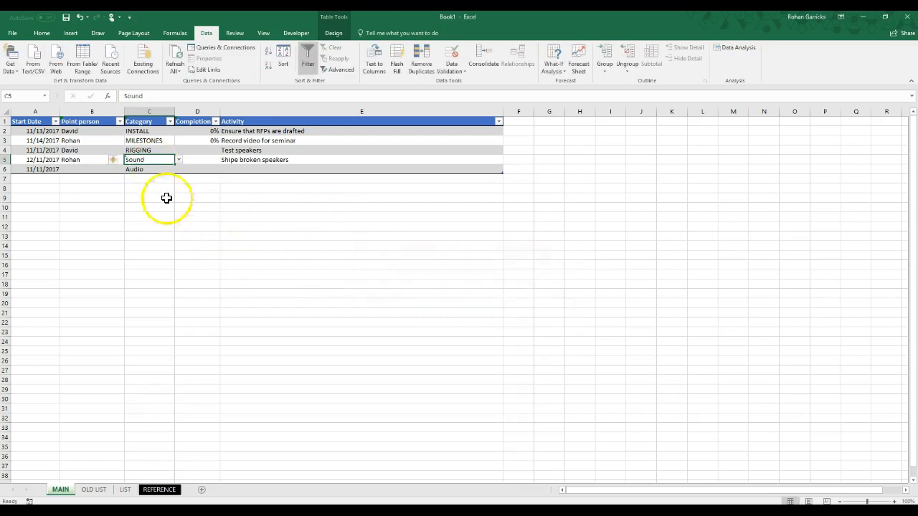
Choose AUDIO for cell C5 from its dropdown list and undo that change
left_click(179, 160)
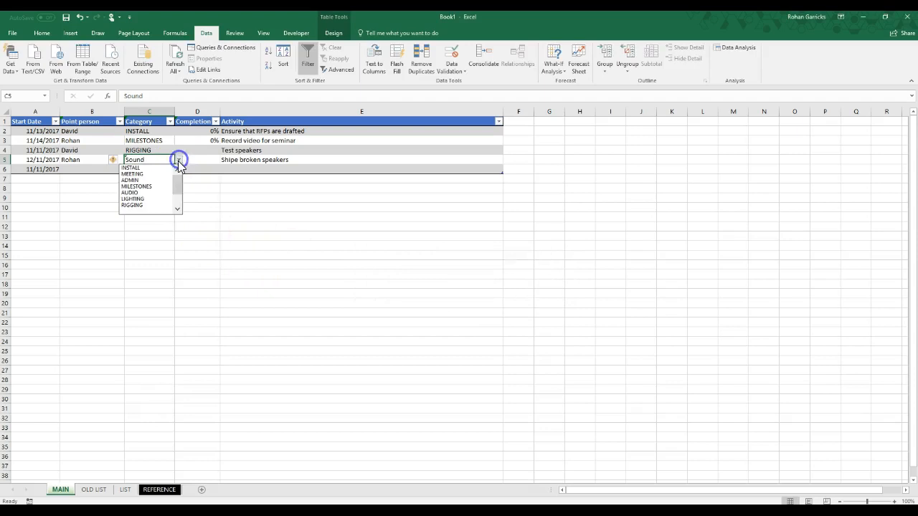
left_click(149, 192)
left_click(145, 197)
left_click(167, 248)
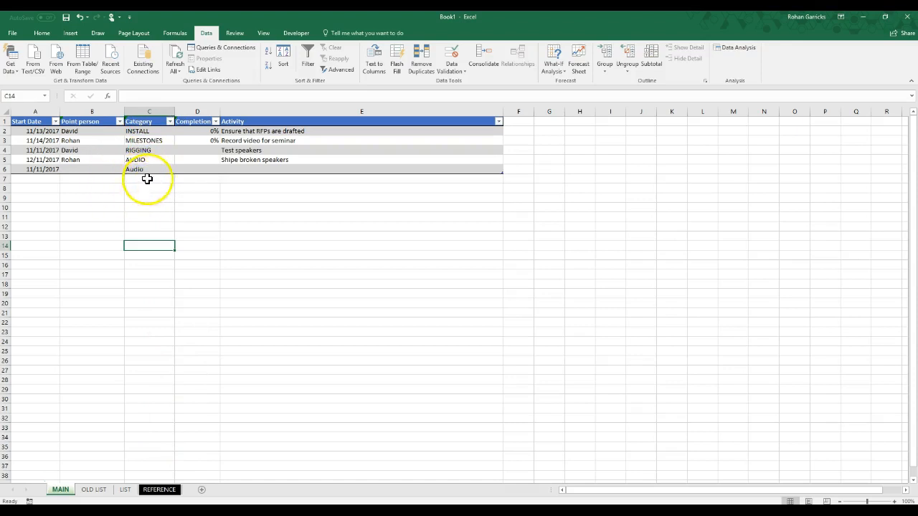
key("ctrl+z")
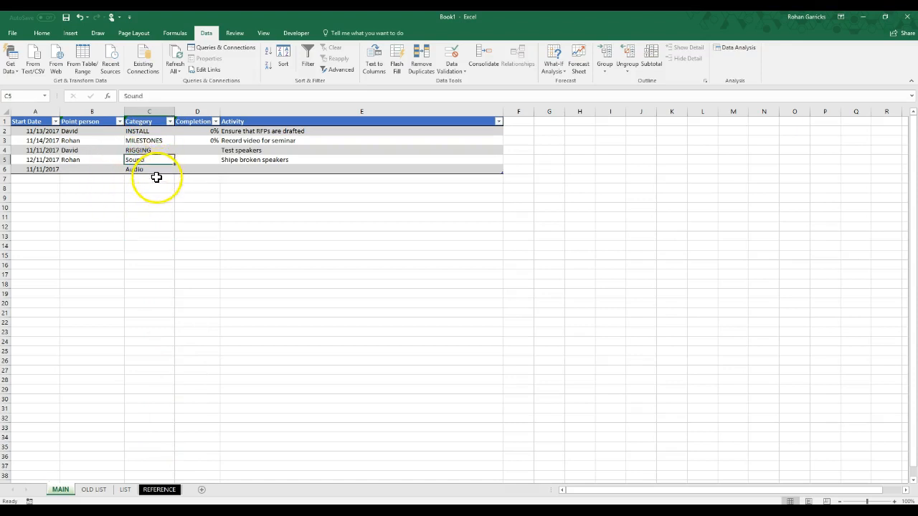
left_click(157, 207)
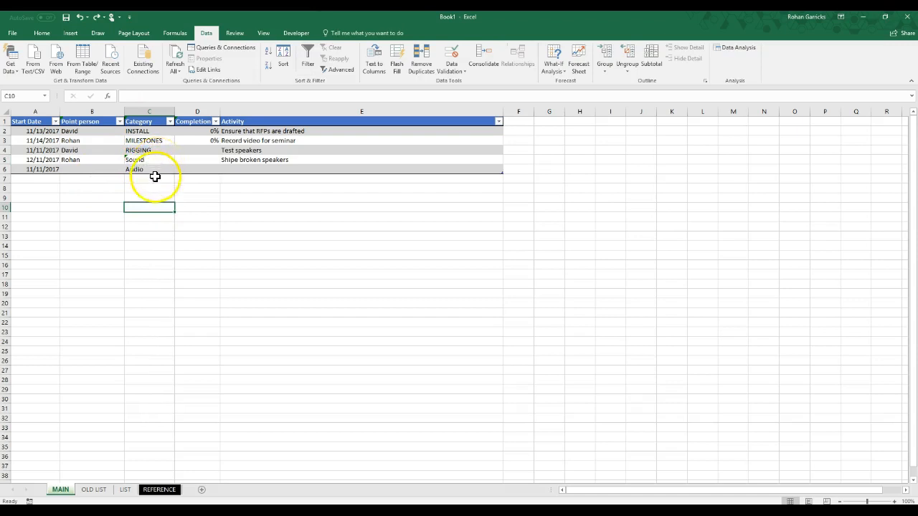
Enter "Buy new speakers" as the activity in cell E6
left_click(240, 173)
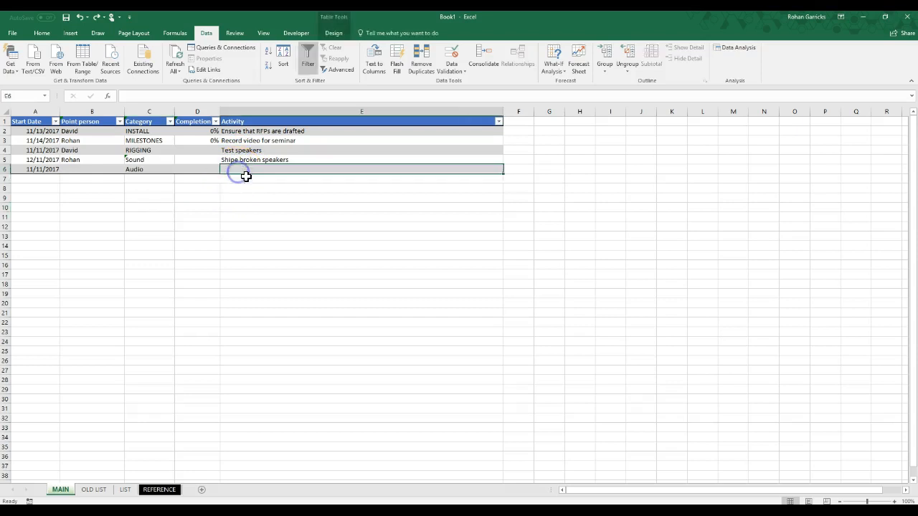
type("Buy new speake")
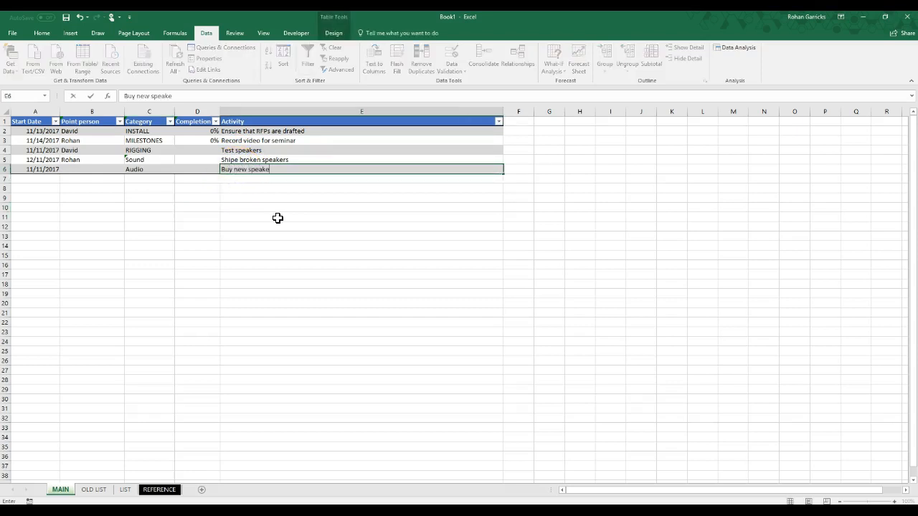
type("rs")
left_click(274, 208)
Correct the activity in cell E5 to read "Ship broken speakers"
left_click(237, 158)
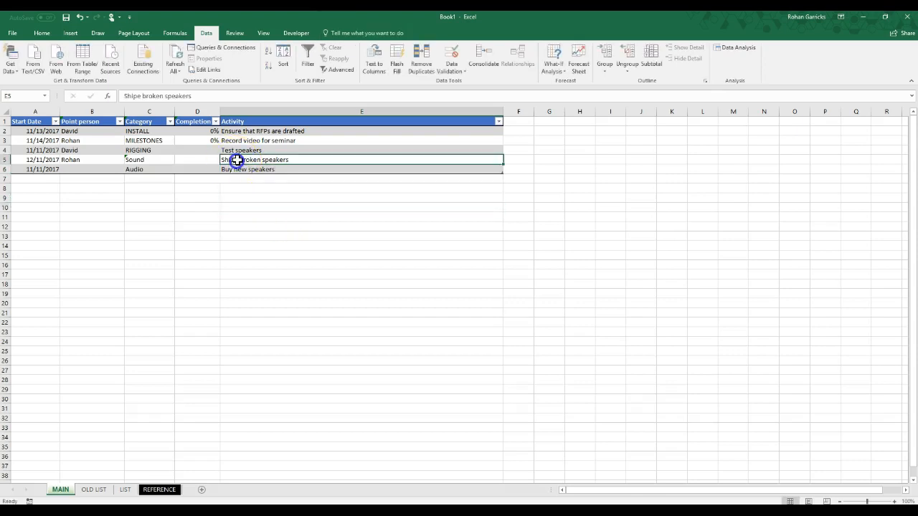
key("BackSpace")
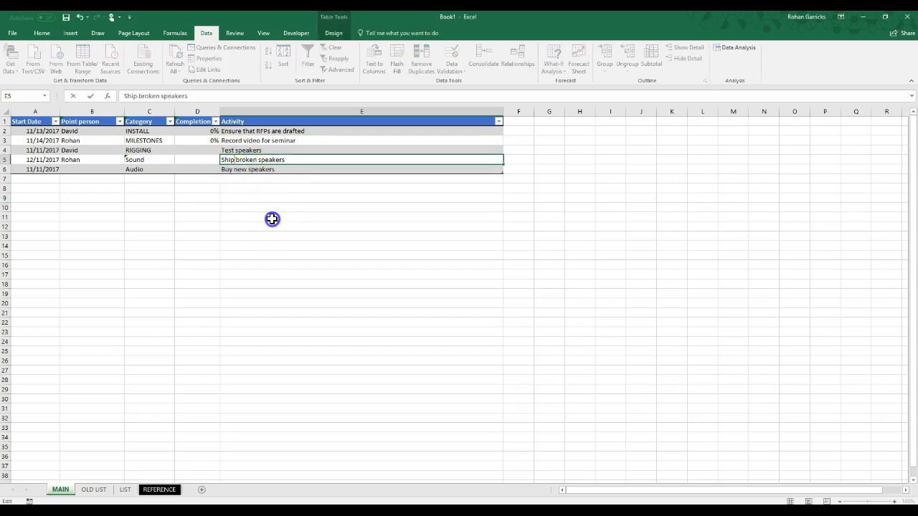
left_click(272, 217)
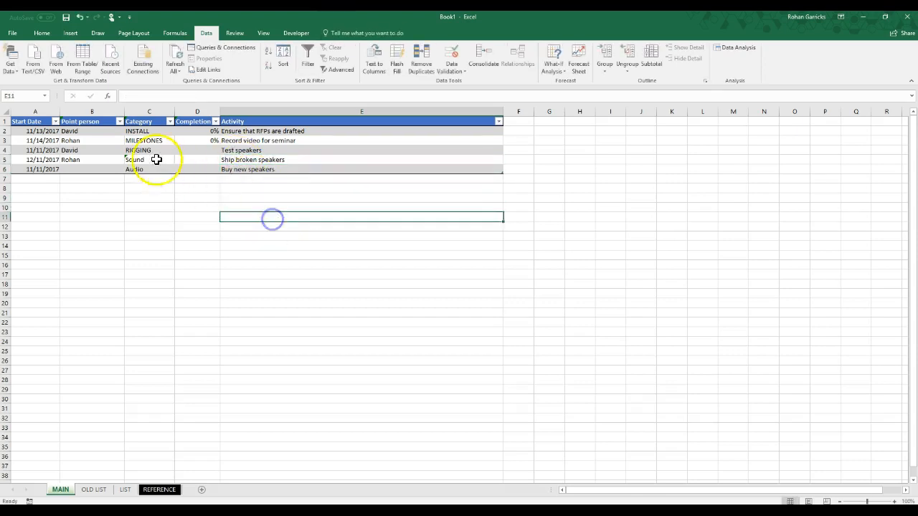
Filter the Category column to show only the Audio entries, and restore the display of all categories
left_click(171, 122)
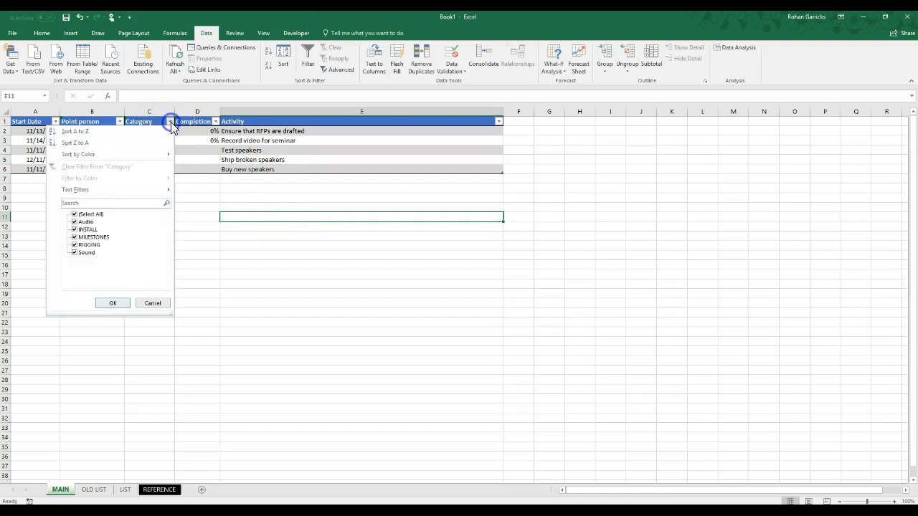
left_click(75, 215)
left_click(76, 223)
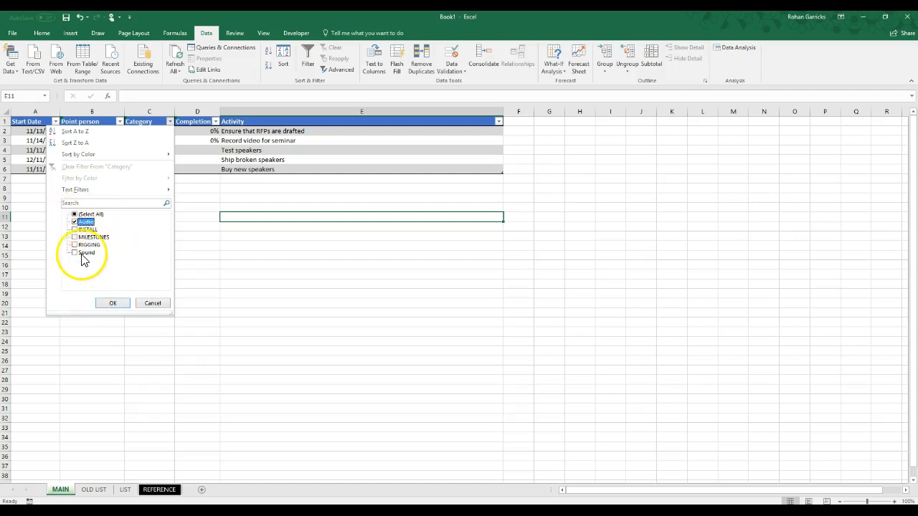
left_click(112, 303)
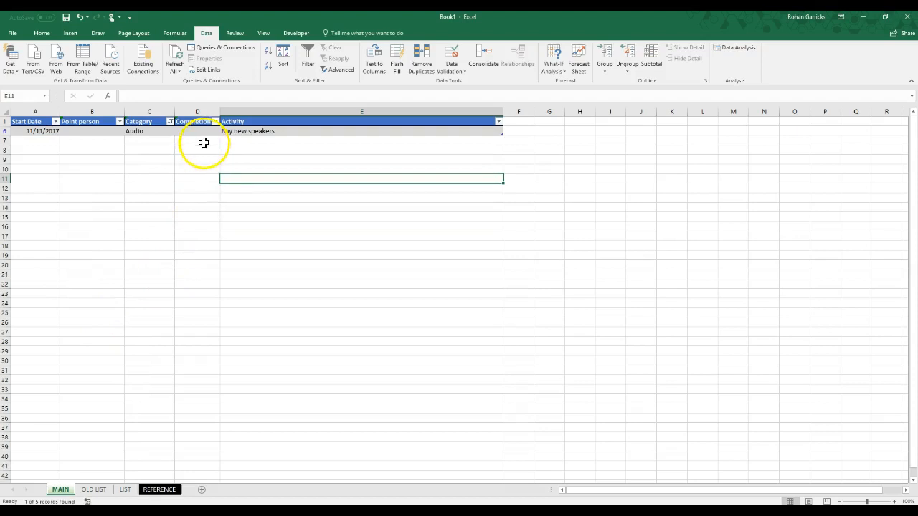
left_click(171, 122)
left_click(75, 213)
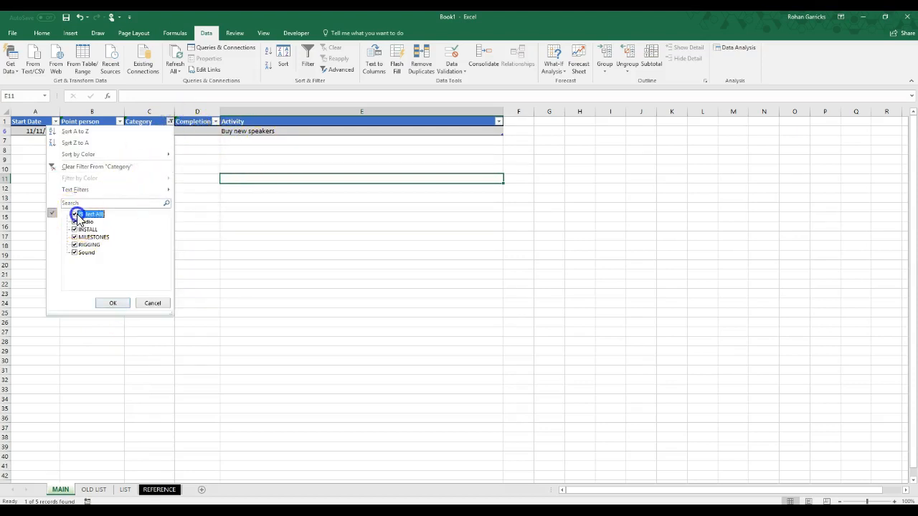
left_click(112, 302)
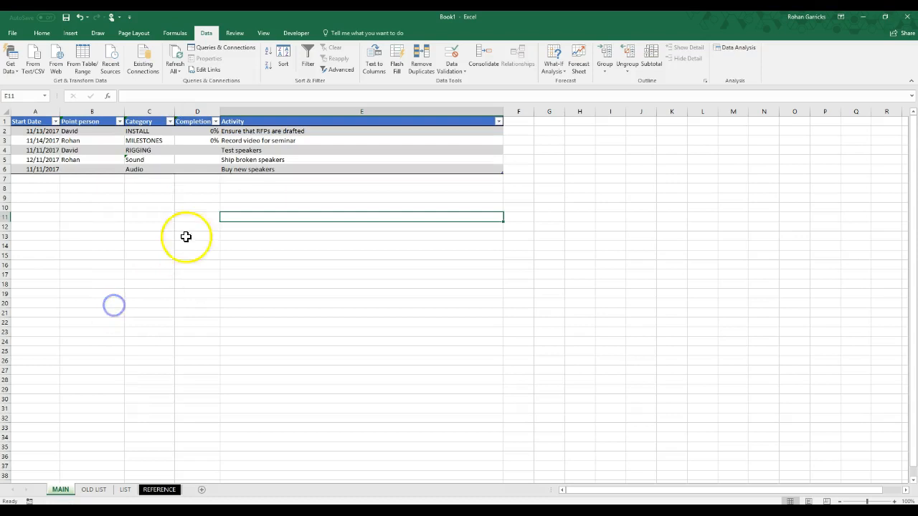
Set the category of the "Ship broken speakers" row to AUDIO from the cell's dropdown list
left_click(154, 160)
left_click(180, 160)
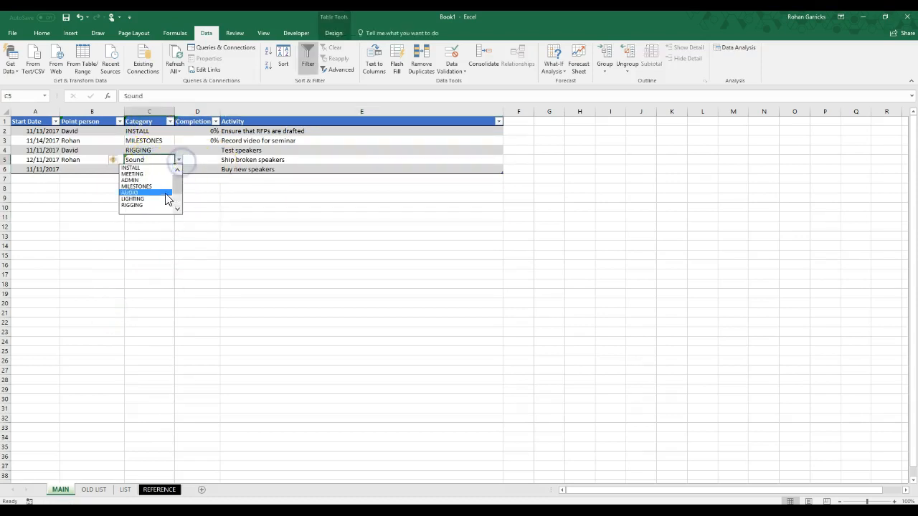
left_click(163, 193)
left_click(167, 226)
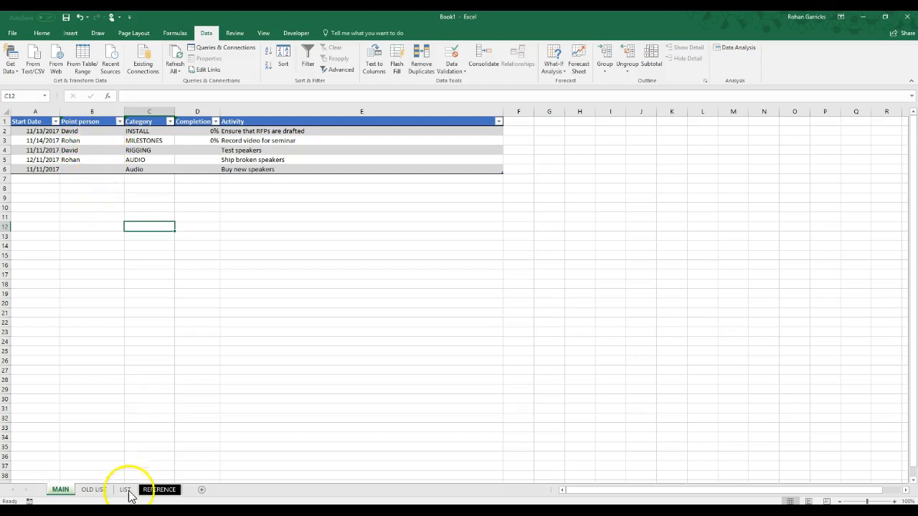
On the REFERENCE sheet, list the four point persons' first names in capitals in B2:B5 and enter ALL in B6
left_click(158, 490)
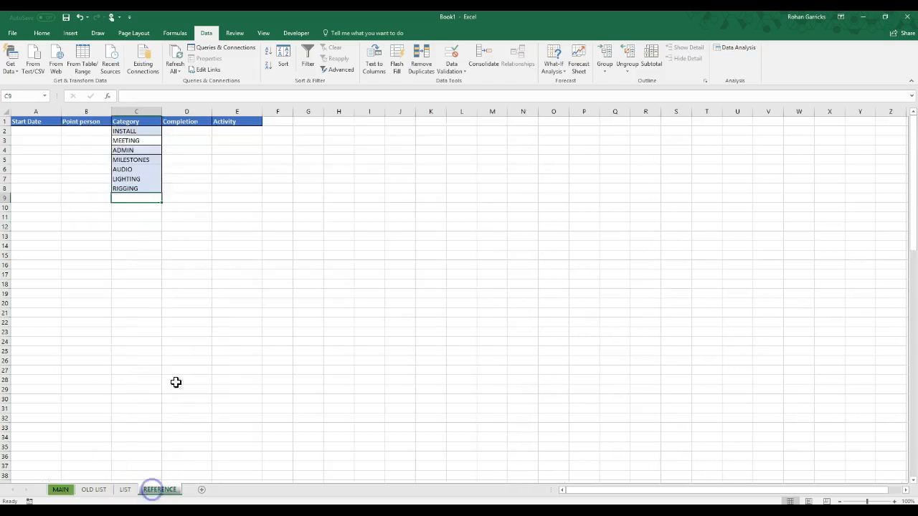
left_click(94, 132)
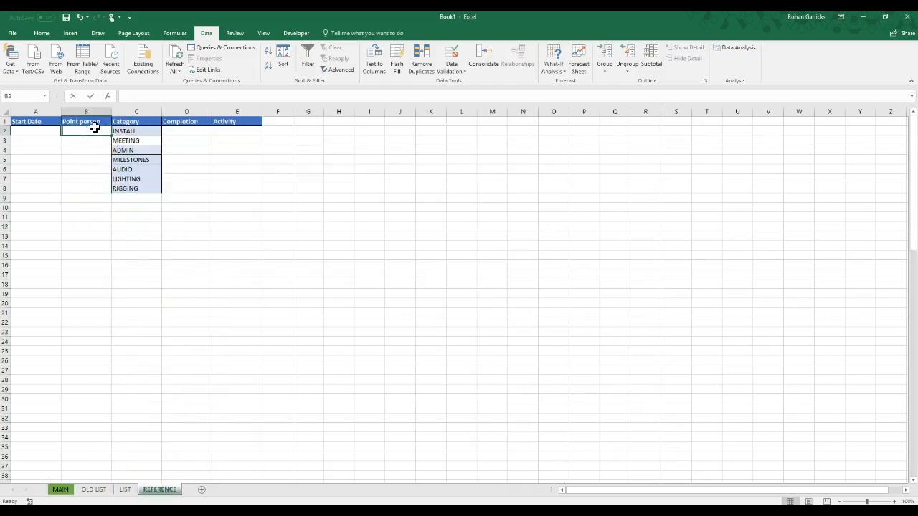
type("DAVID")
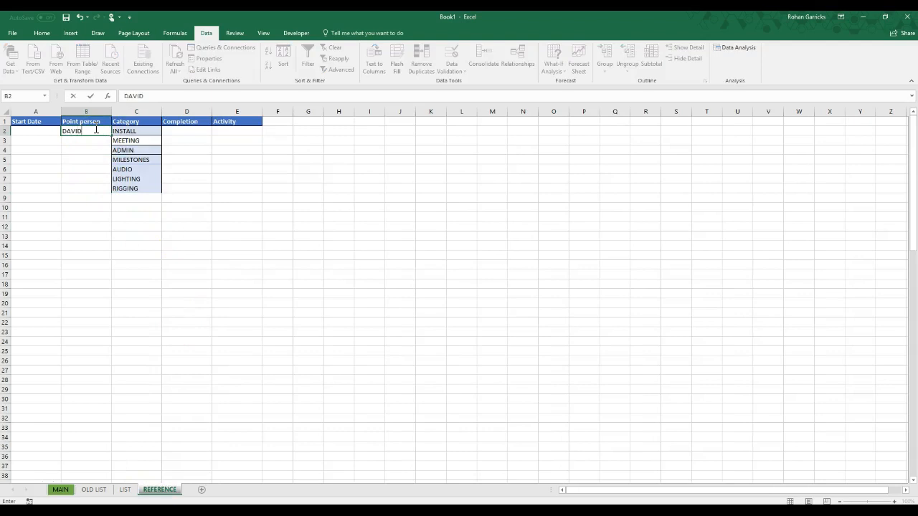
key("Return")
type("ROHAN")
key("Return")
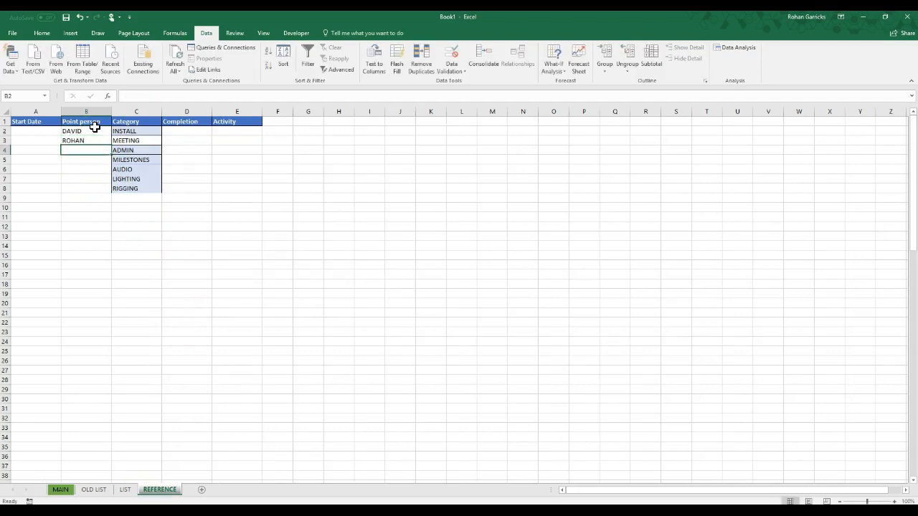
type("MIKE")
key("Return")
type("CHRIS")
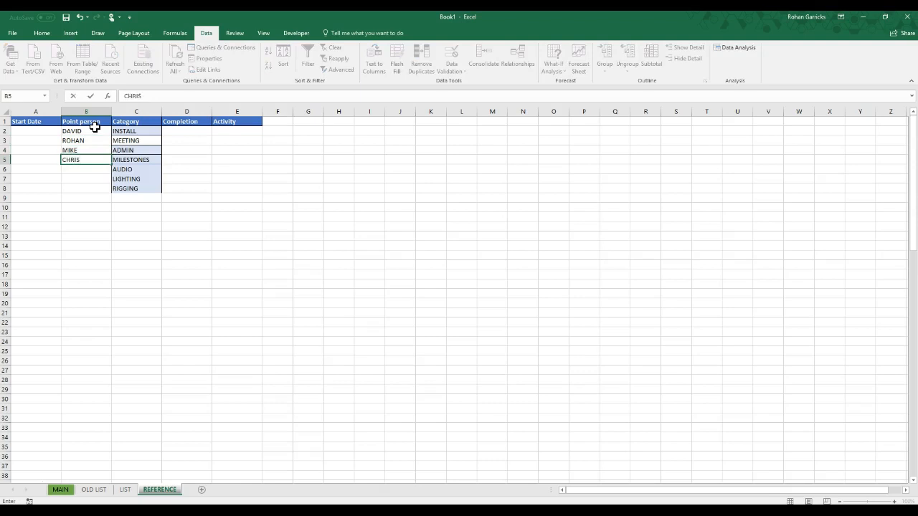
key("Return")
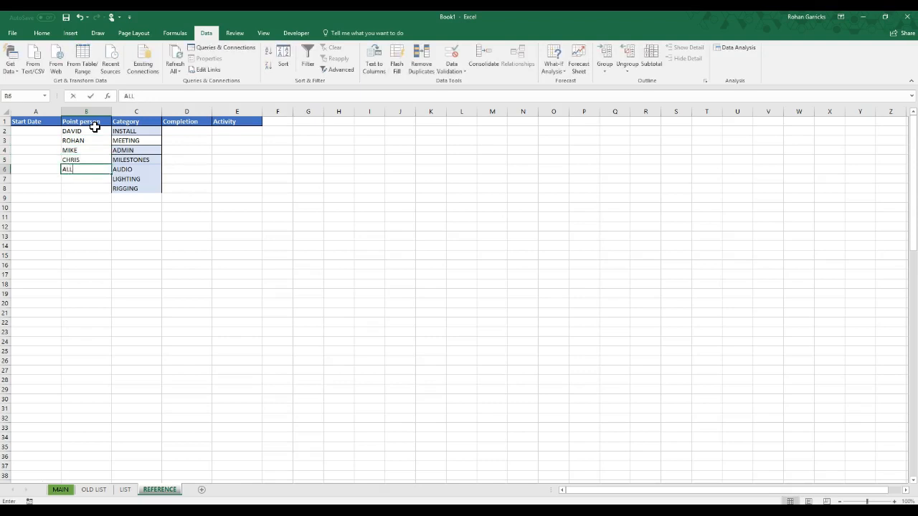
type("ALL")
left_click(90, 226)
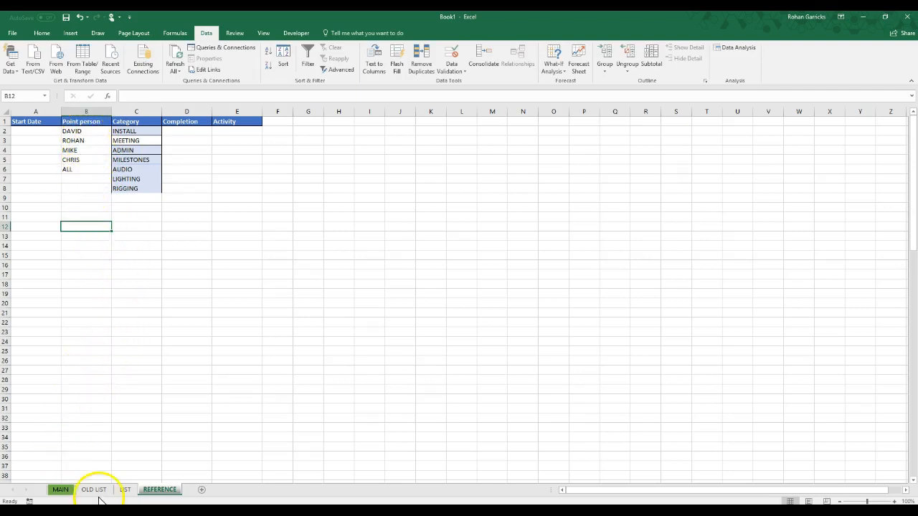
On the MAIN sheet, apply list data validation to Point person cells B2:B6 with the source =REFERENCE!$B$2:$B$18
left_click(62, 490)
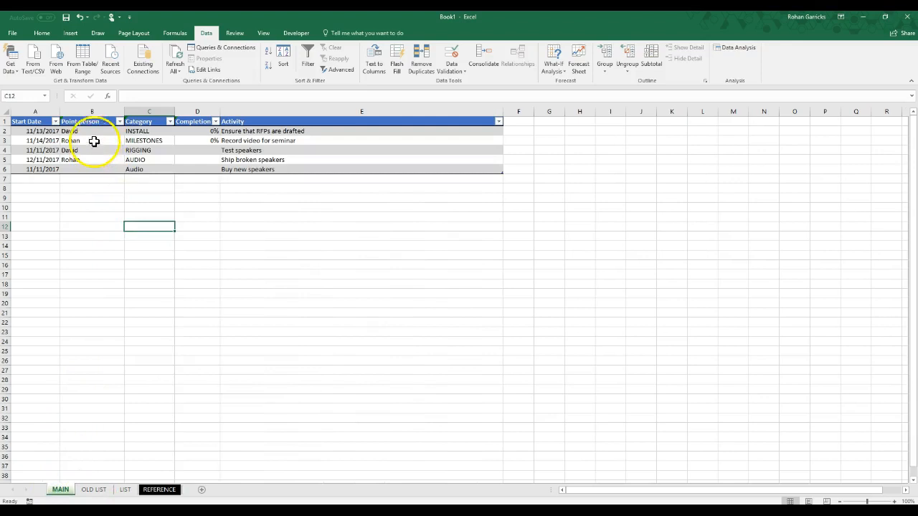
left_click_drag(93, 132, 87, 169)
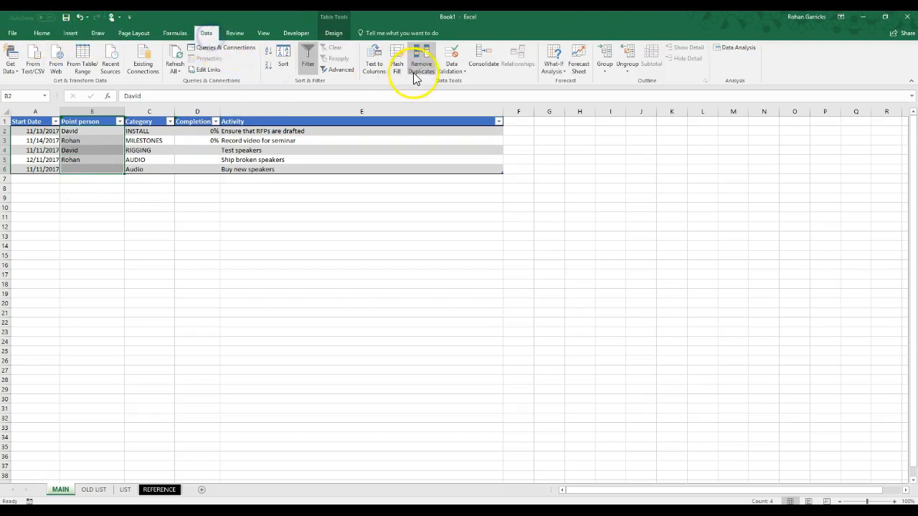
left_click(450, 75)
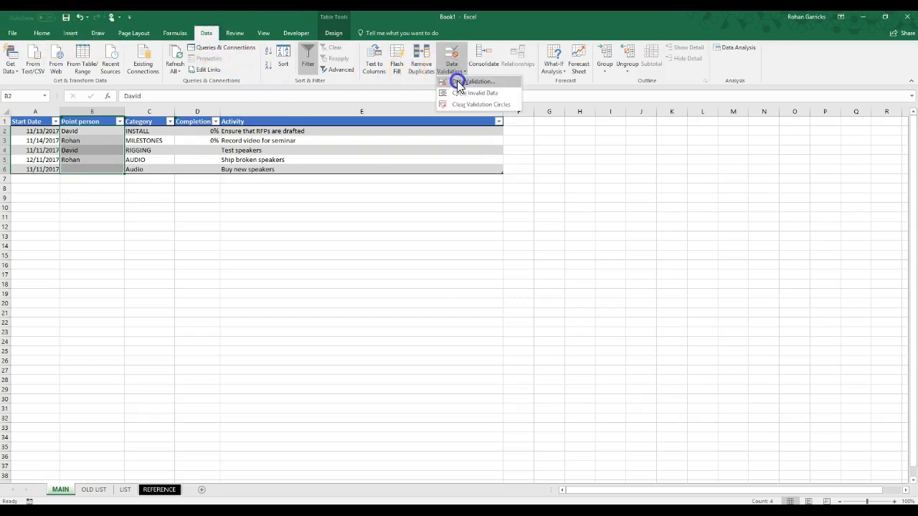
left_click(458, 84)
left_click(248, 264)
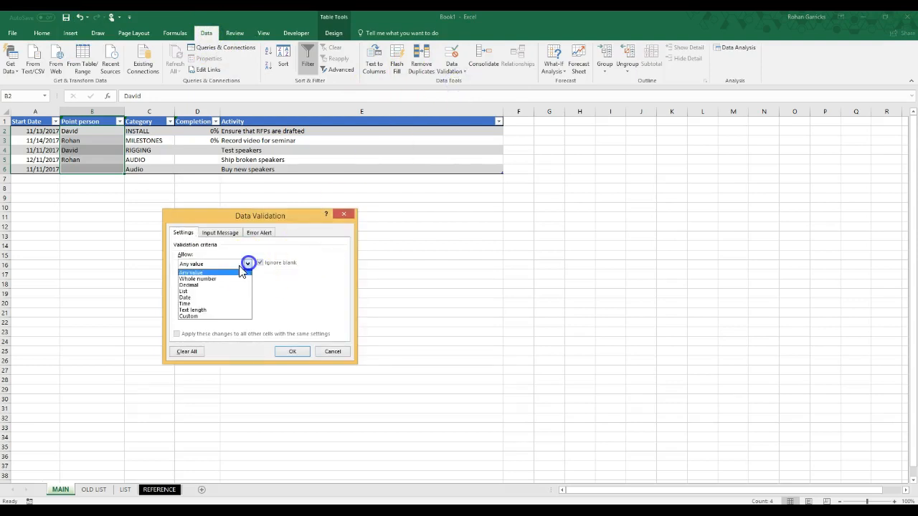
left_click(194, 294)
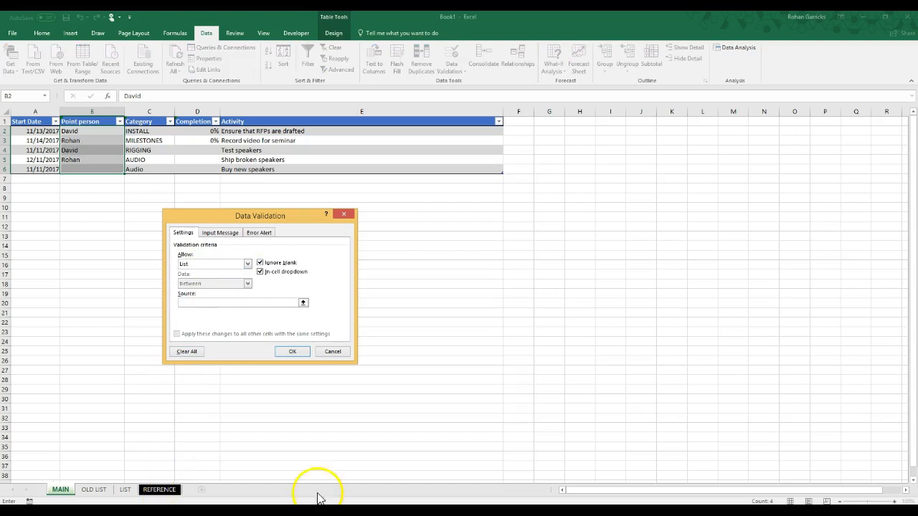
left_click(164, 495)
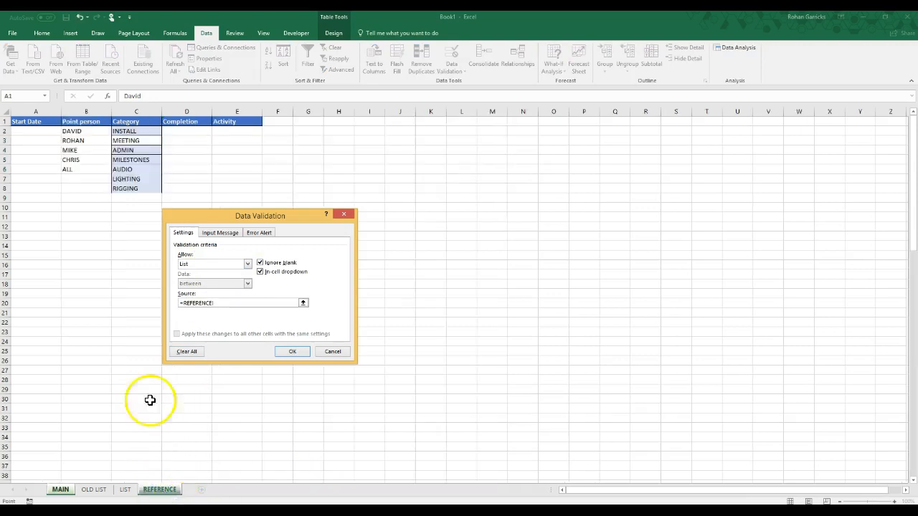
left_click_drag(89, 130, 82, 282)
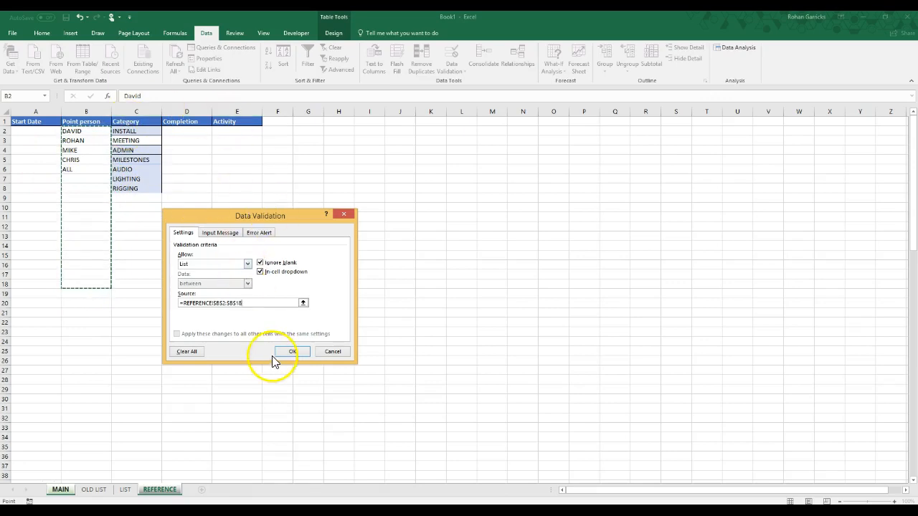
left_click(293, 352)
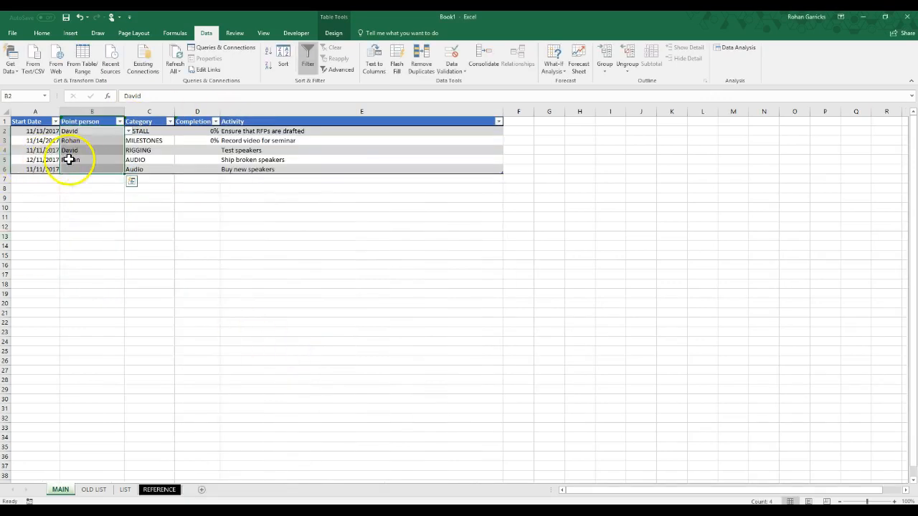
Check the choices offered by the point person dropdown in cell B6 of the MAIN sheet
left_click(91, 166)
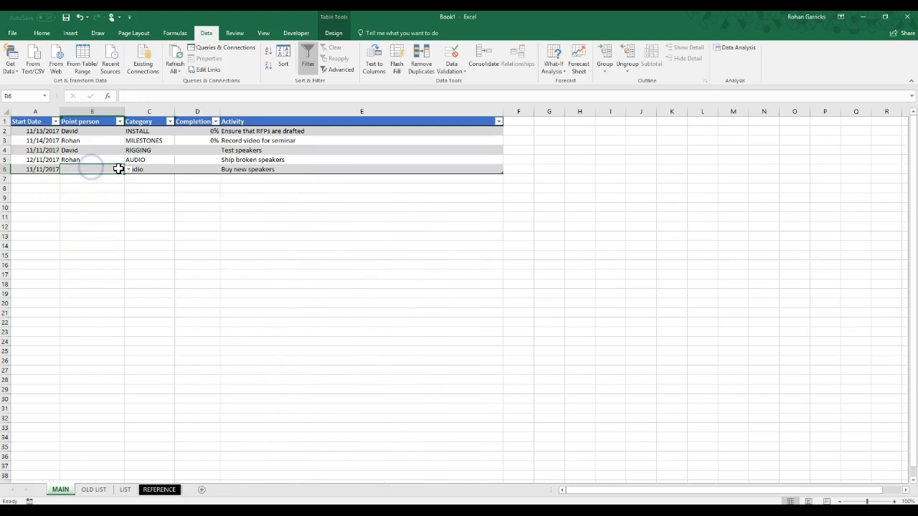
left_click(127, 170)
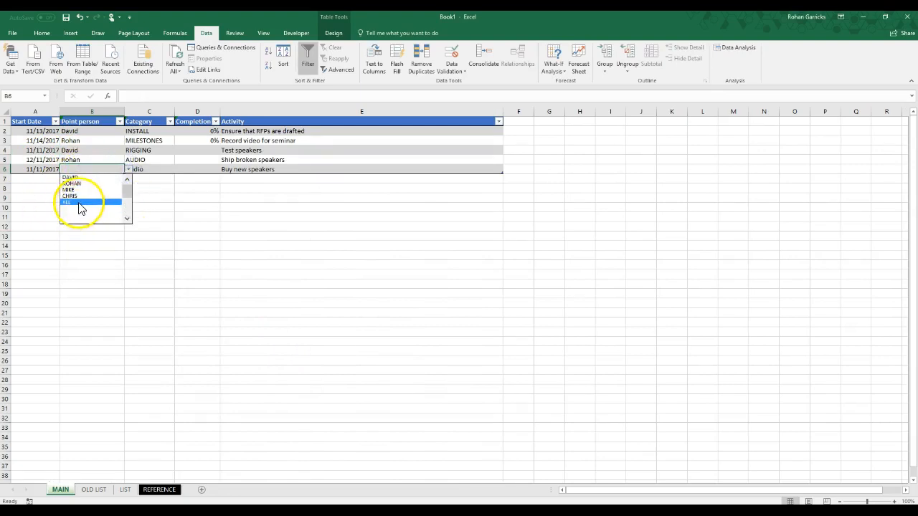
left_click(156, 494)
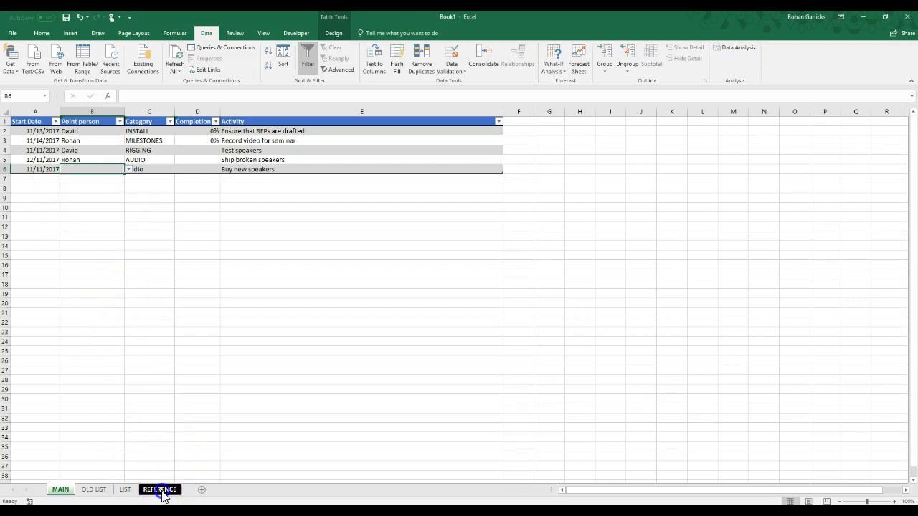
On the REFERENCE sheet, add two more point persons' first names in capitals in B7:B8 and enter TD in B9
left_click(159, 492)
left_click(91, 180)
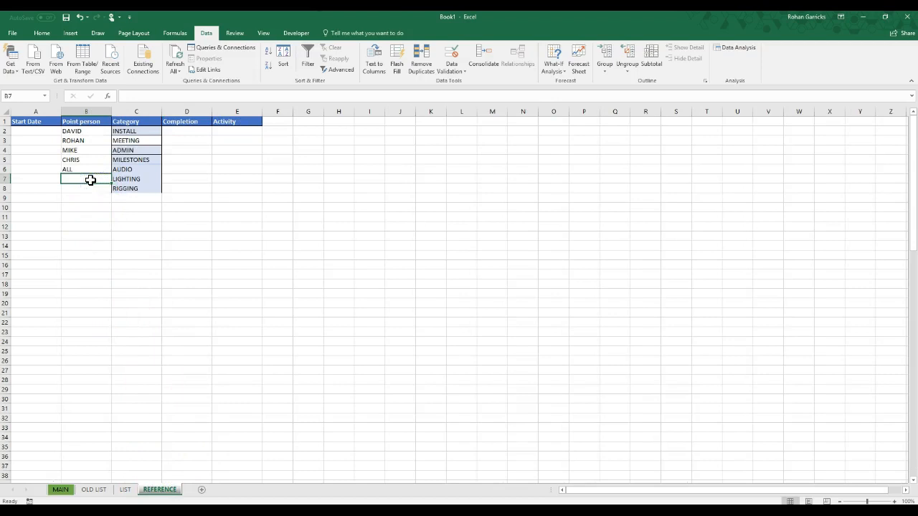
type("PETER")
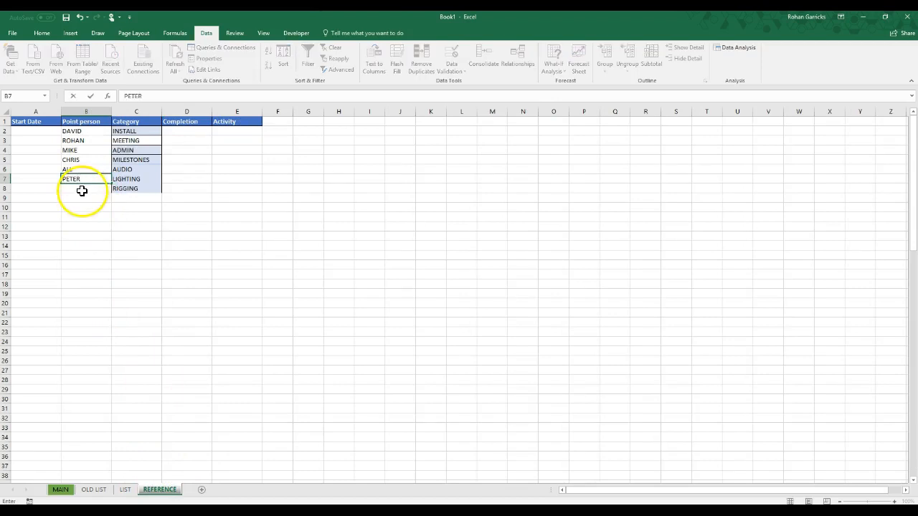
left_click(84, 189)
type("TOM")
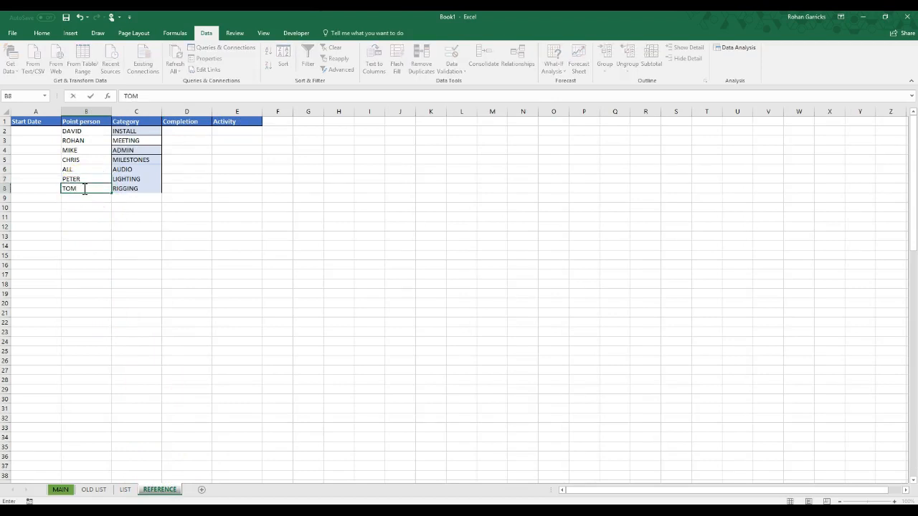
left_click(80, 199)
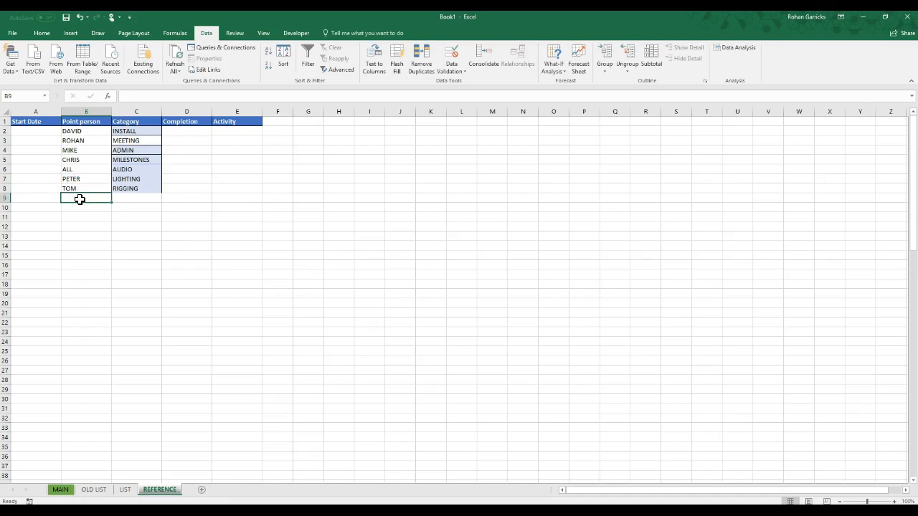
type("TOM")
left_click(80, 211)
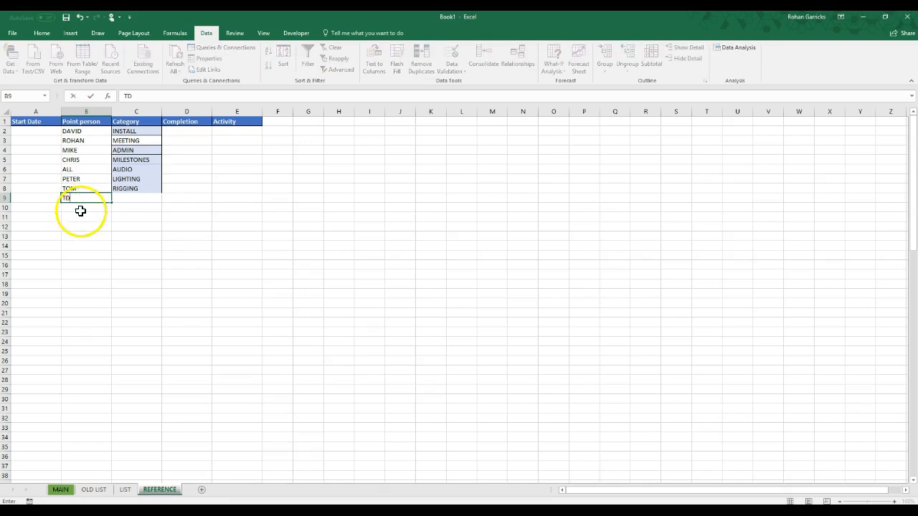
left_click(87, 208)
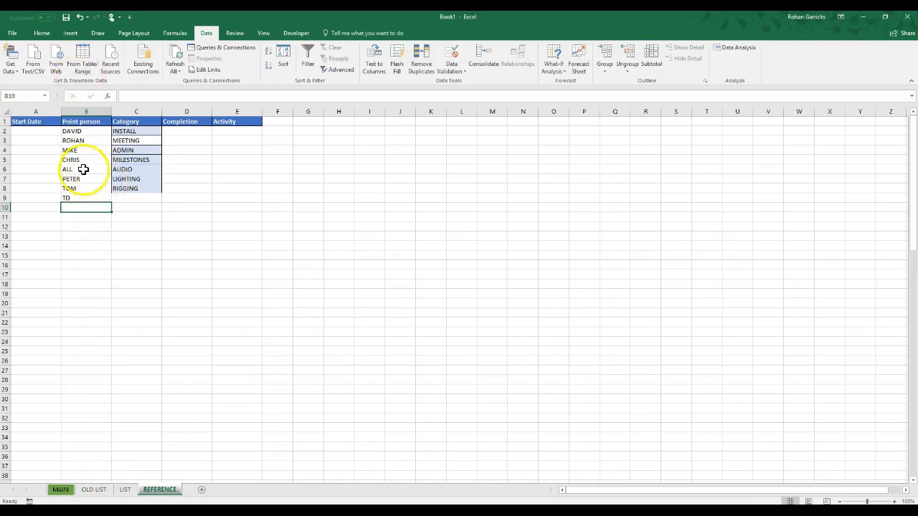
Return to the MAIN sheet and look through B6's point person dropdown for the newly added entries
left_click(60, 490)
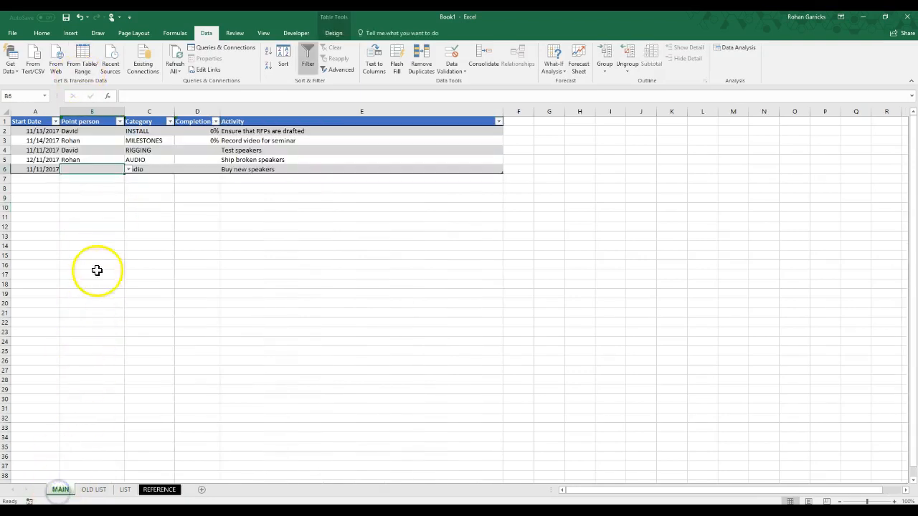
left_click(122, 169)
left_click(129, 170)
left_click_drag(126, 204, 87, 211)
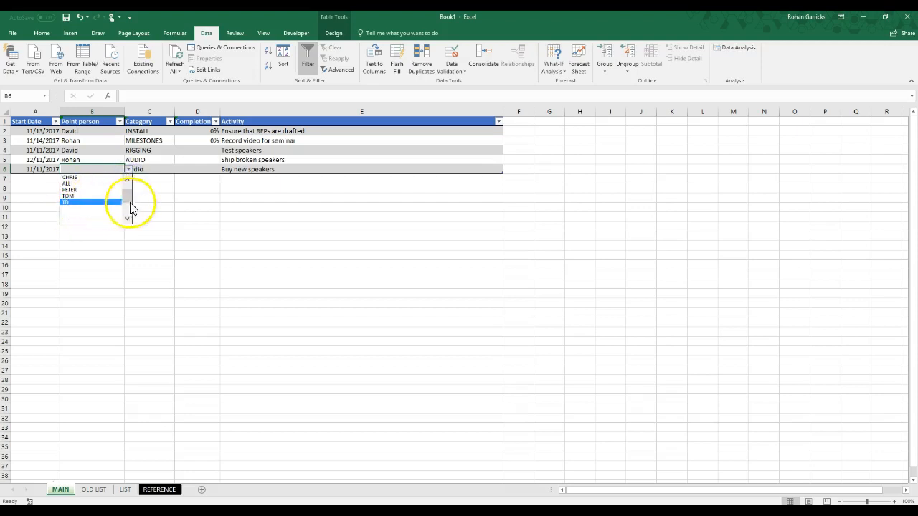
left_click(212, 209)
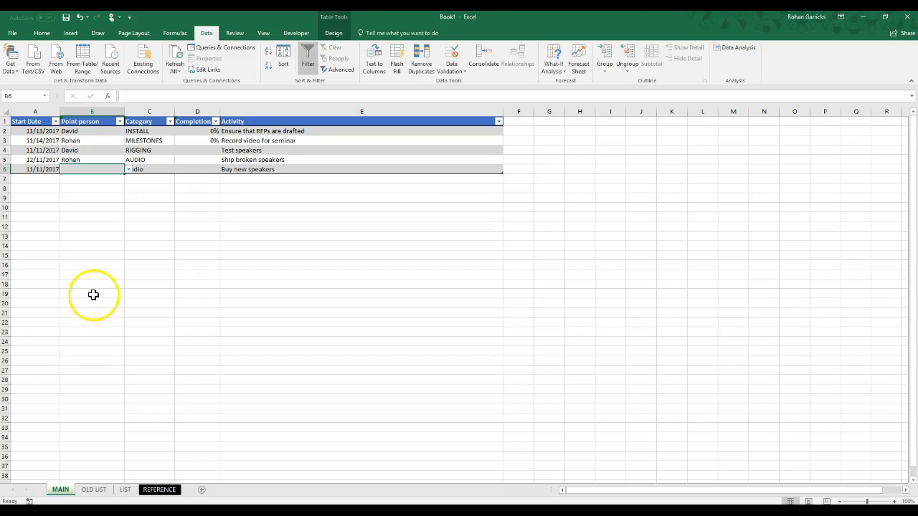
Filter the Category column of the OLD LIST sheet's table to show only the INSTALL entries
left_click(95, 490)
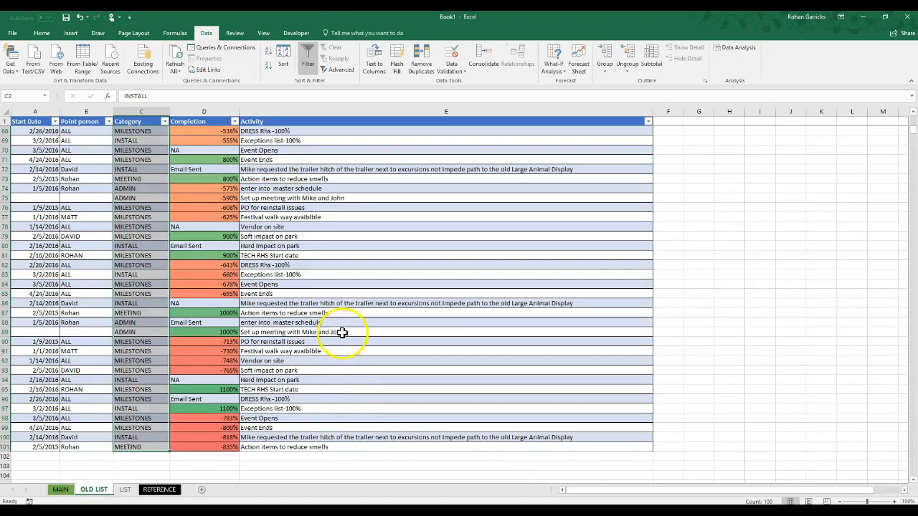
scroll(277, 367, "up", 8)
scroll(274, 364, "up", 14)
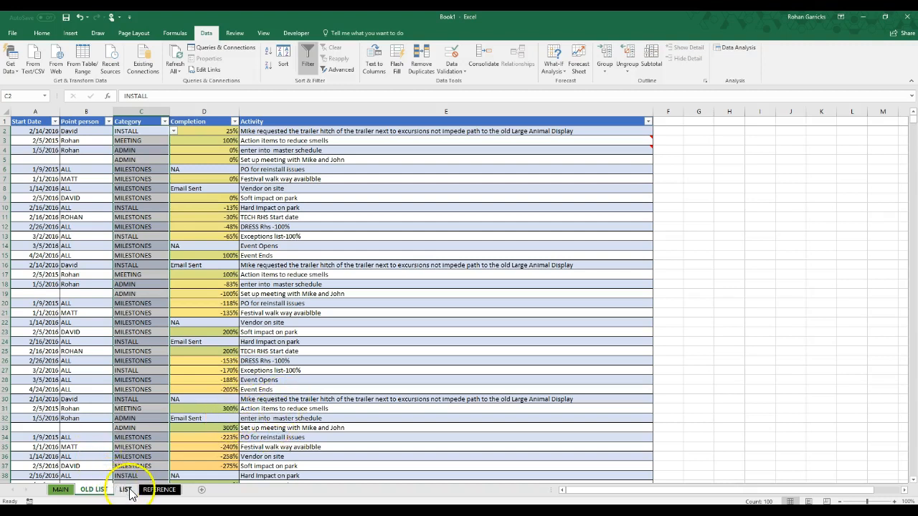
left_click(127, 490)
left_click(112, 490)
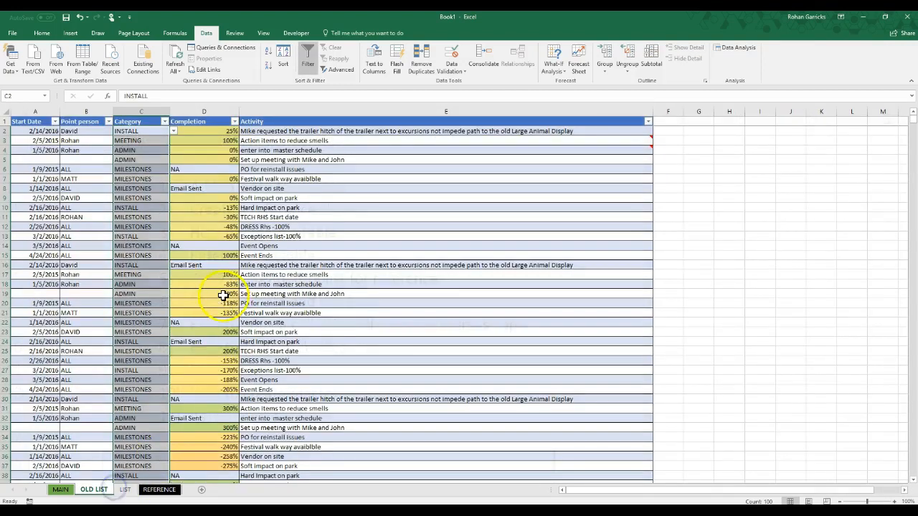
left_click(165, 124)
left_click(69, 213)
left_click(69, 230)
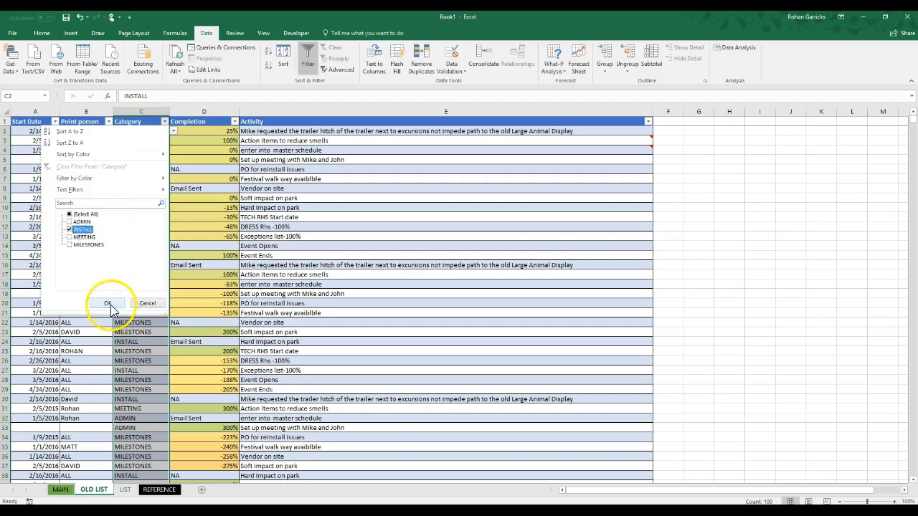
left_click(106, 302)
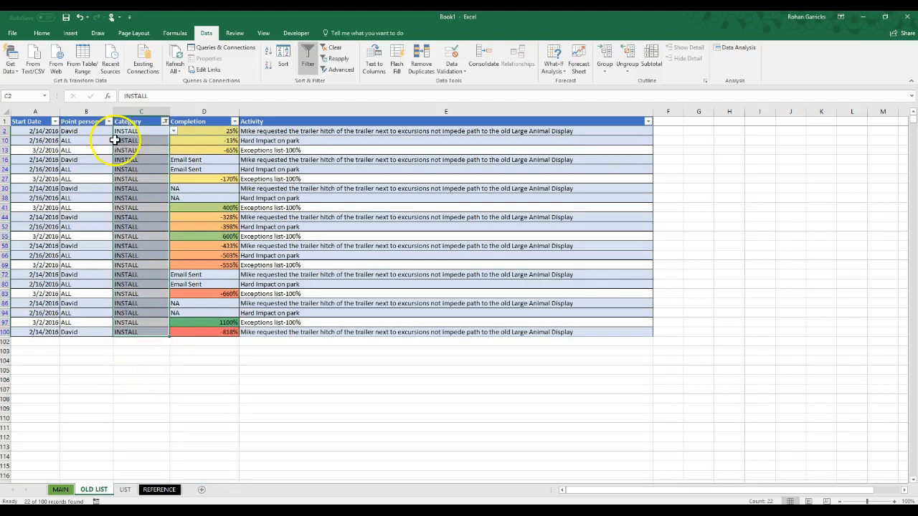
Narrow the INSTALL rows to the named individual in the Point person filter, and clear all filters from the table
left_click(109, 121)
left_click(29, 215)
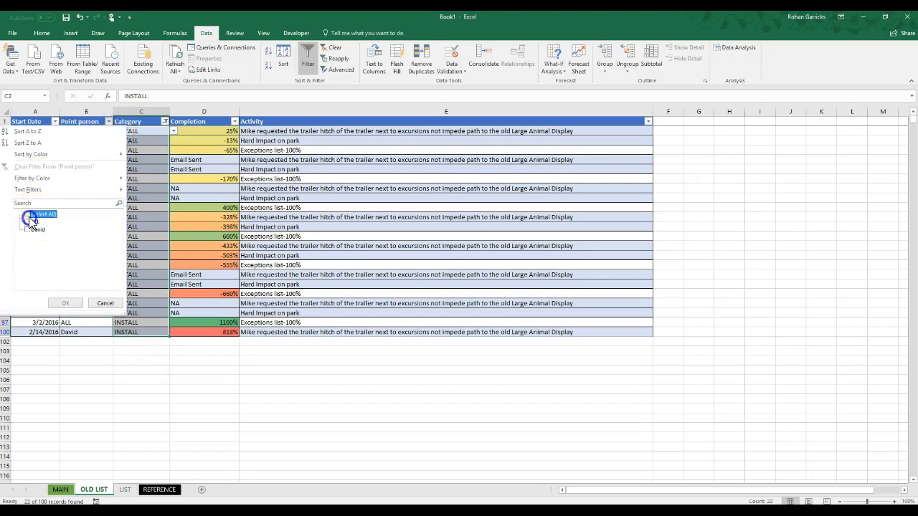
left_click(29, 230)
left_click(65, 302)
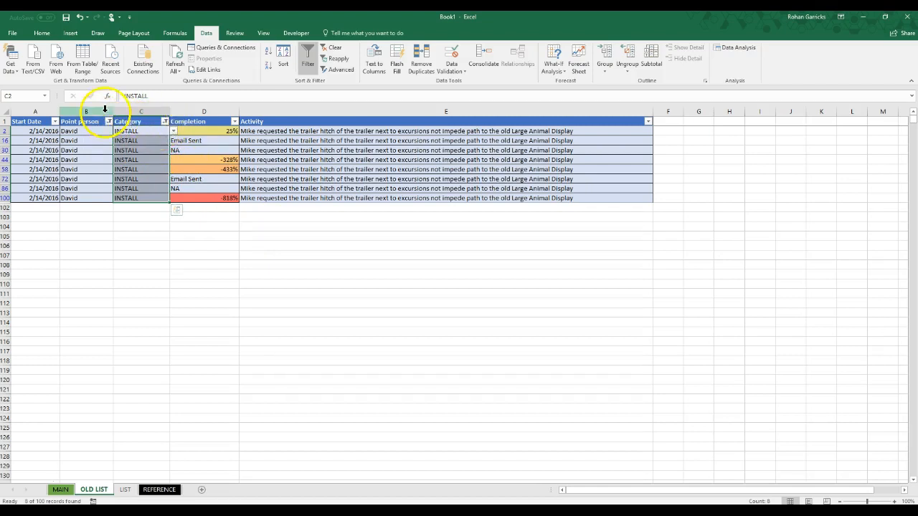
left_click(335, 48)
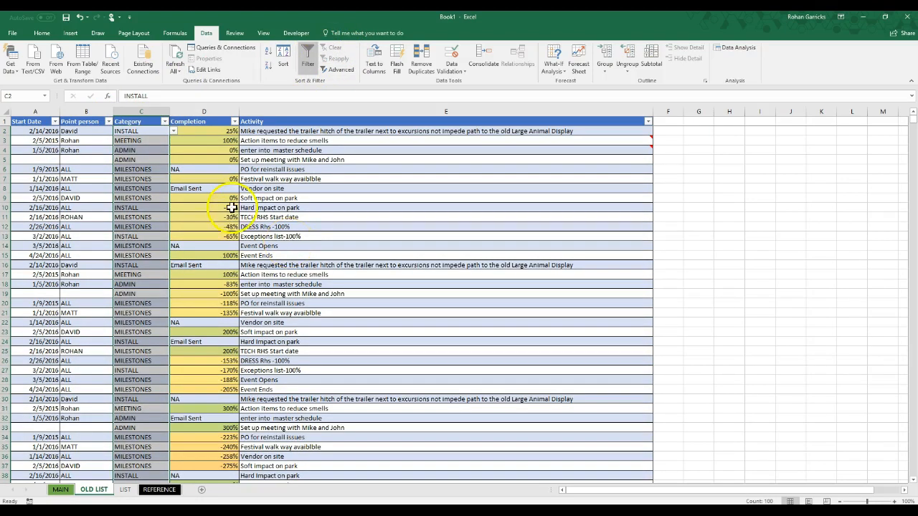
scroll(226, 205, "down", 7)
scroll(226, 205, "up", 7)
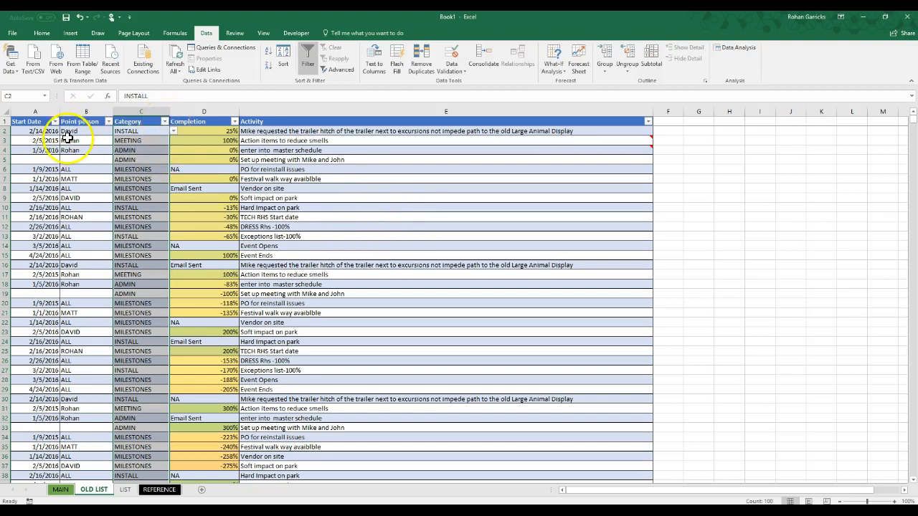
Insert a blank row above the OLD LIST table's header and enlarge it to about five times the normal row height
left_click(6, 121)
right_click(6, 121)
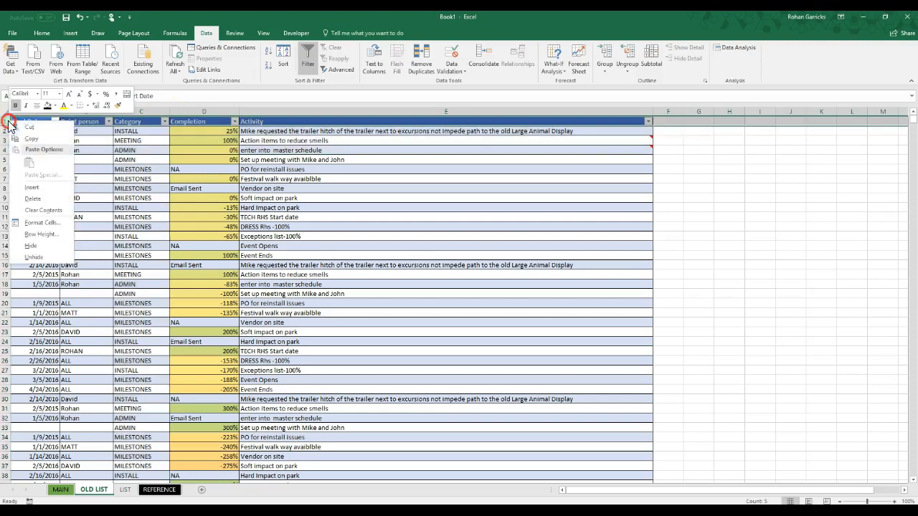
left_click(46, 189)
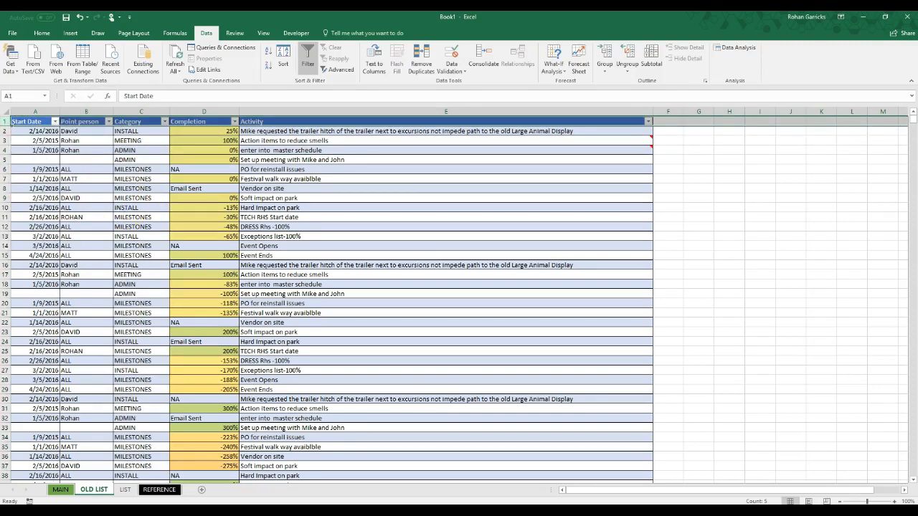
right_click(9, 121)
left_click(32, 186)
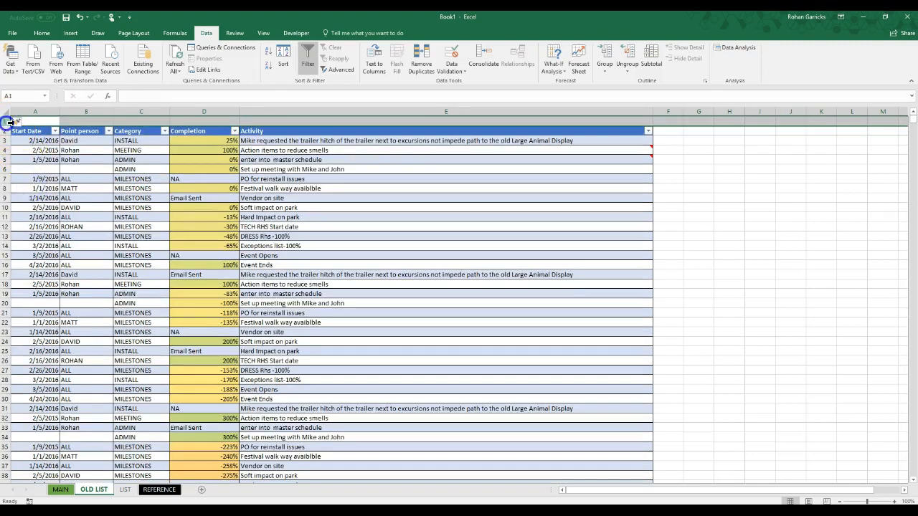
left_click_drag(6, 126, 7, 168)
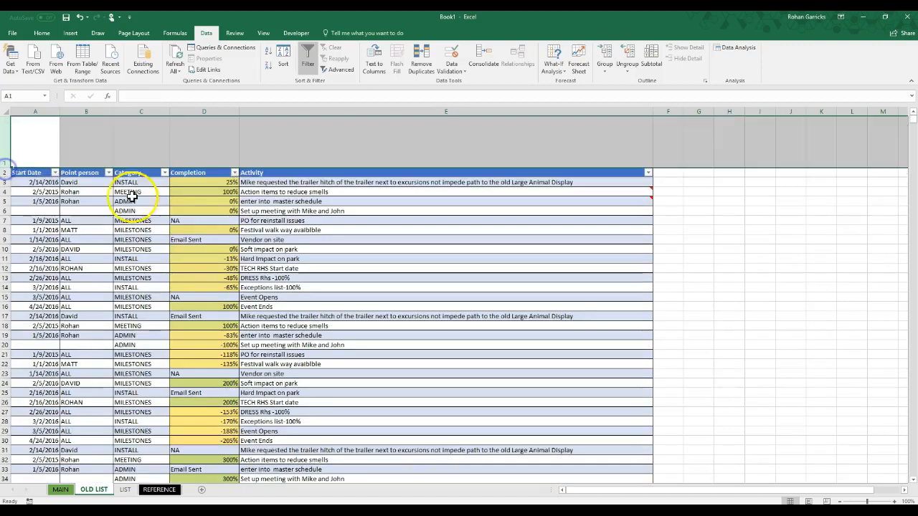
Start recording a new macro for the INSTALL filter, stored in This Workbook
left_click(467, 250)
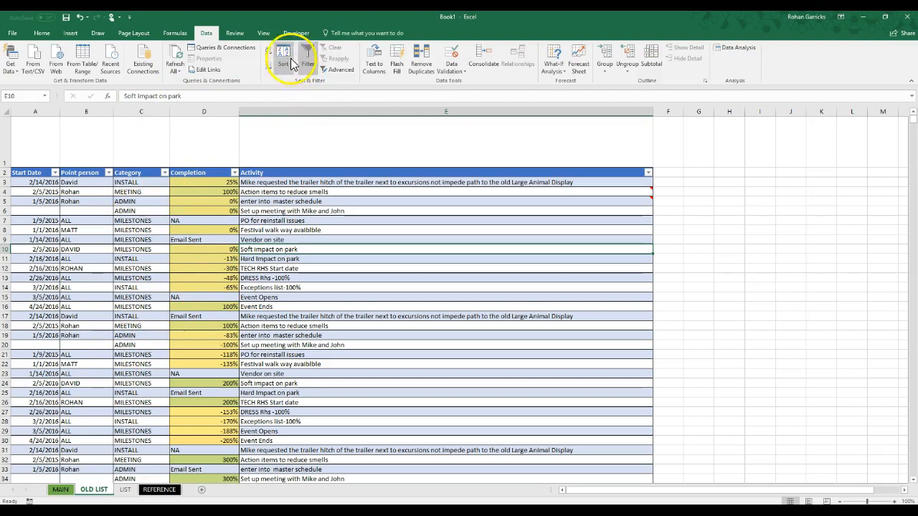
left_click(298, 32)
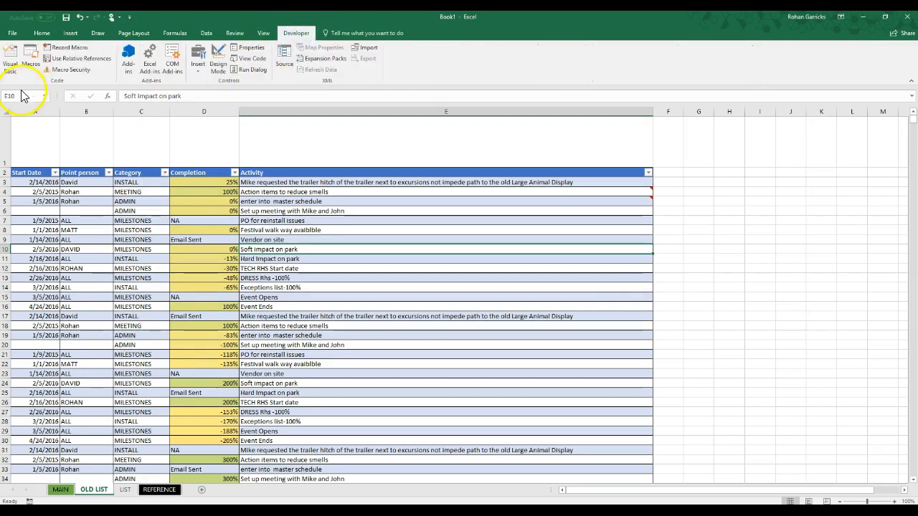
left_click(79, 52)
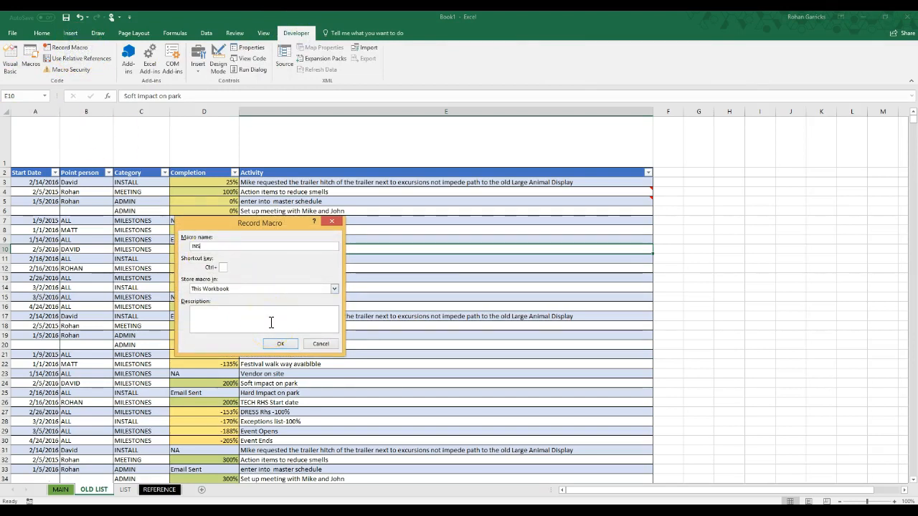
key("Return")
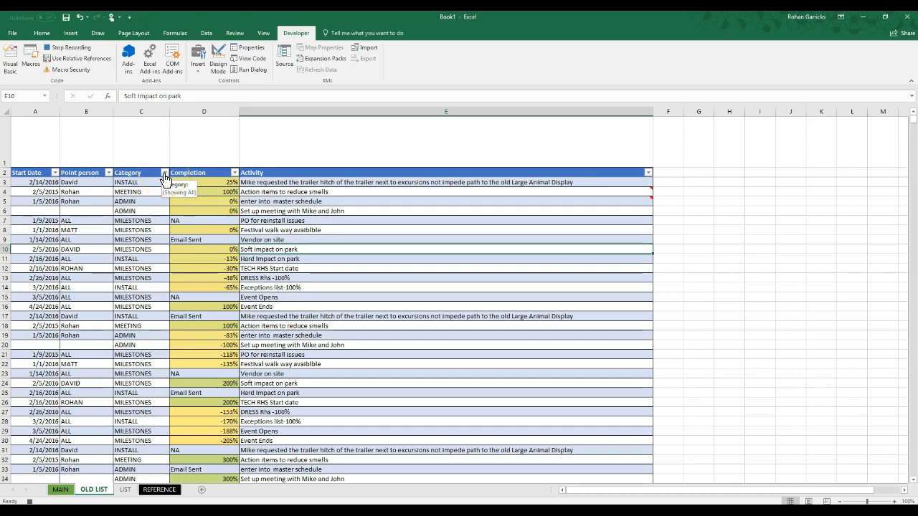
Filter the OLD LIST table's Category column to only INSTALL entries and stop the macro recording
left_click(164, 174)
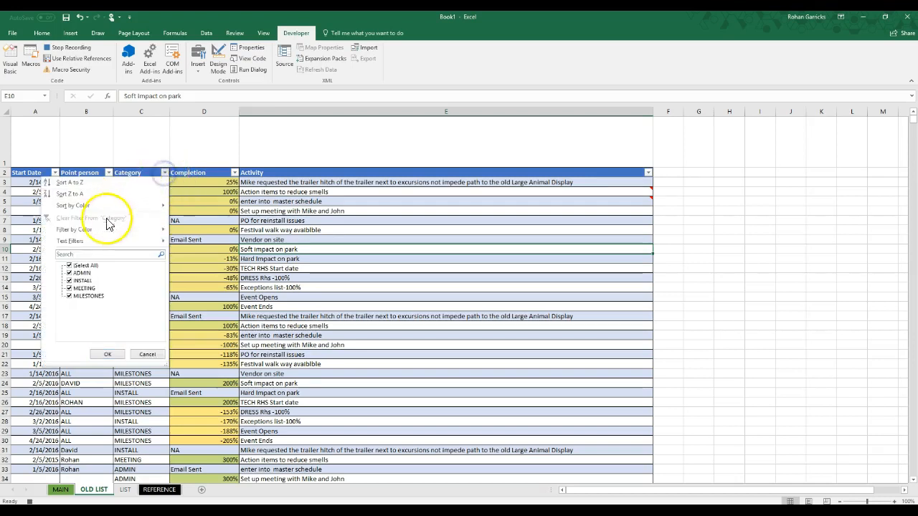
left_click(70, 266)
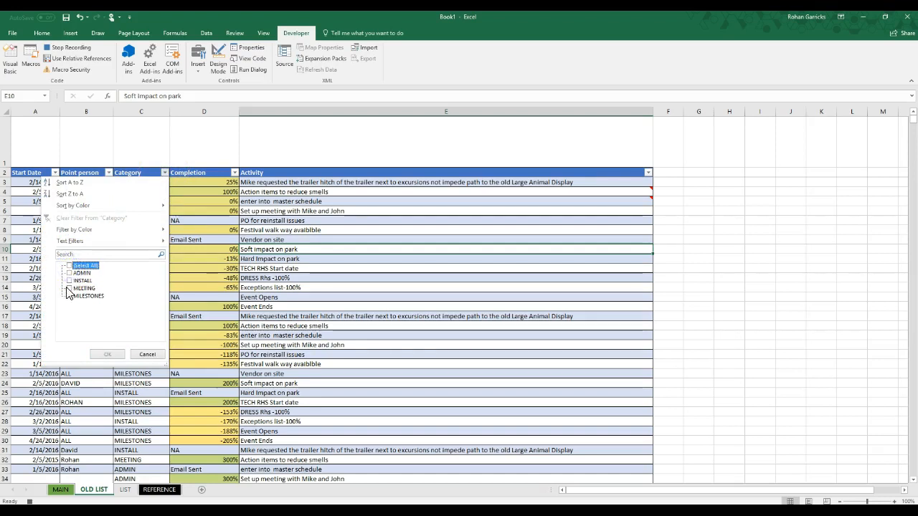
left_click(69, 281)
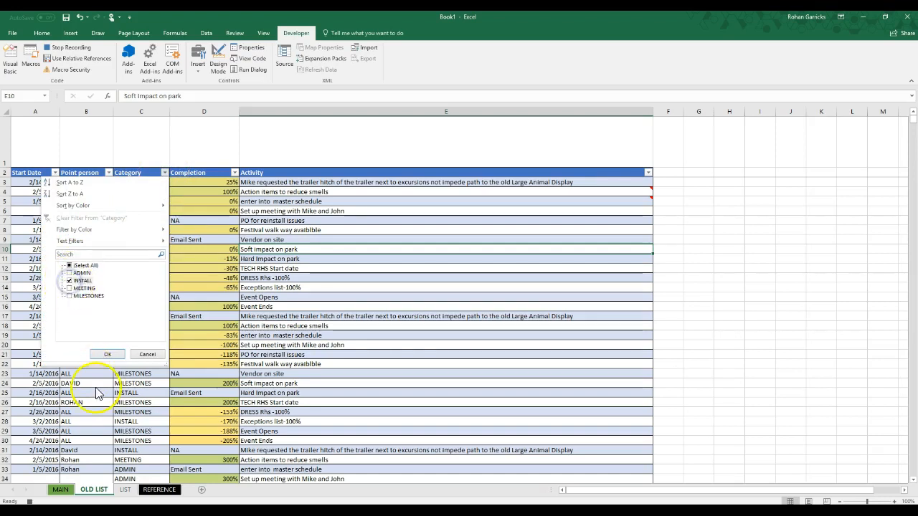
left_click(111, 356)
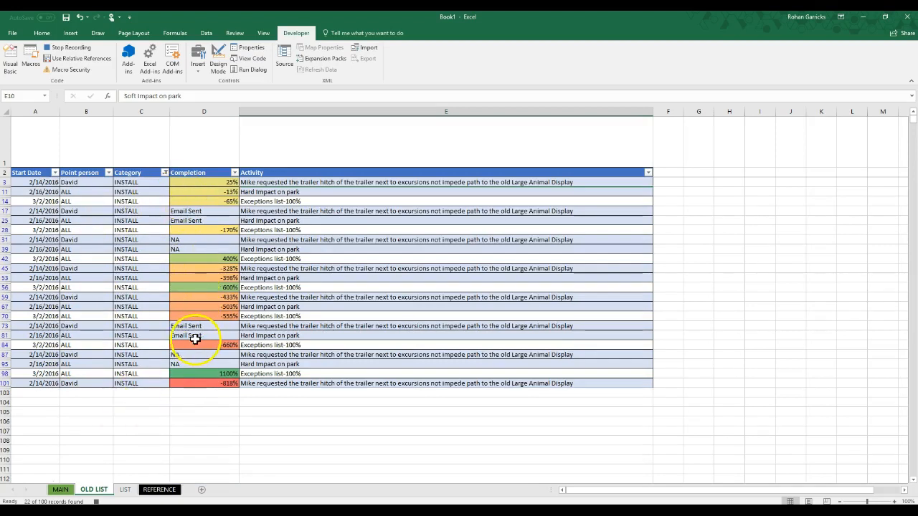
left_click(70, 47)
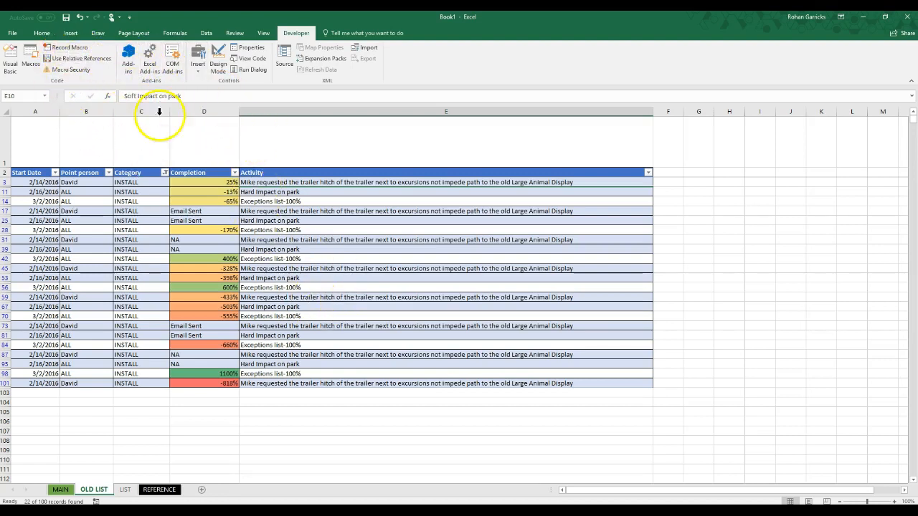
Draw a rounded rectangle about 1.9" wide and 0.66" high in the blank row above the Activity header and label it INSTALL
left_click(70, 33)
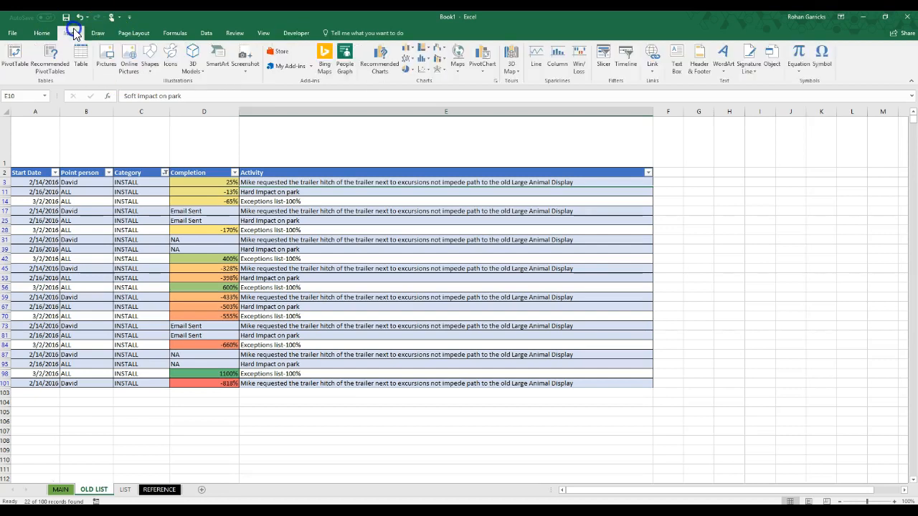
left_click(150, 54)
left_click(194, 93)
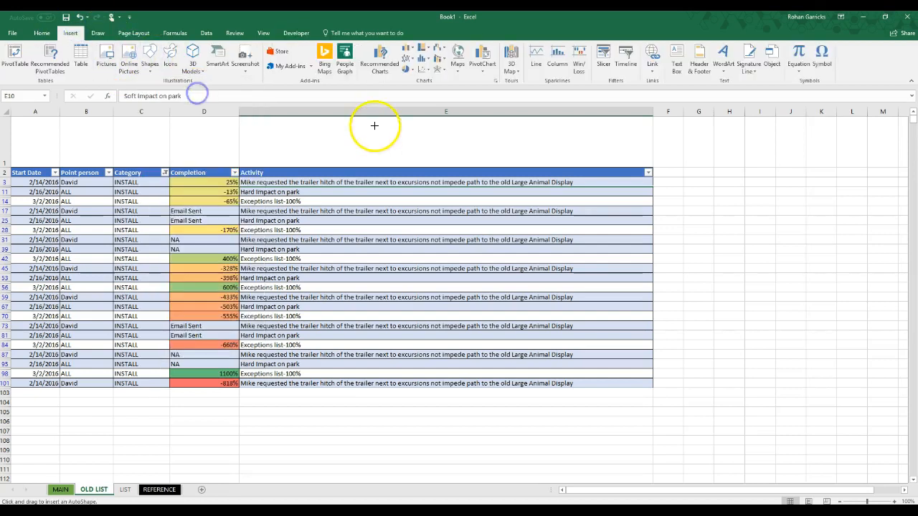
left_click_drag(518, 128, 605, 157)
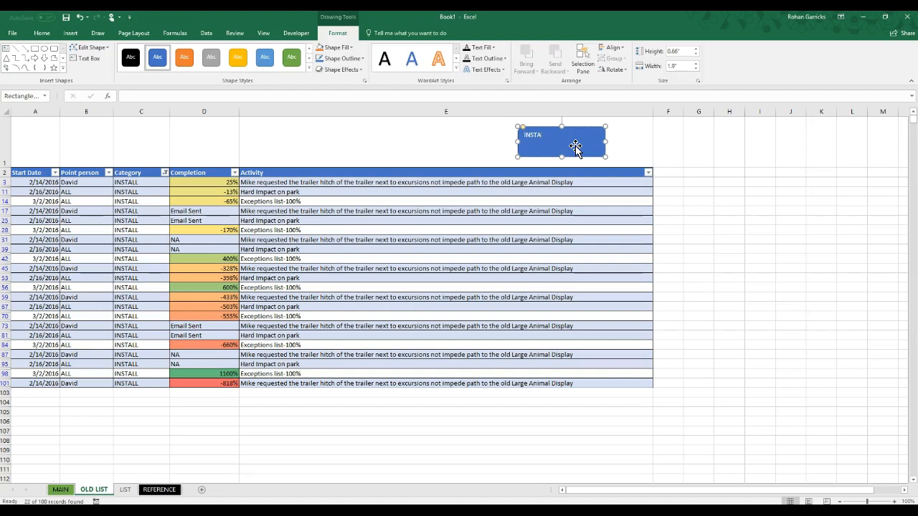
left_click(421, 153)
Shrink the INSTALL shape to about 0.77" wide and 0.42" high, and leave it selected
left_click(568, 149)
left_click_drag(605, 154, 554, 147)
left_click(591, 150)
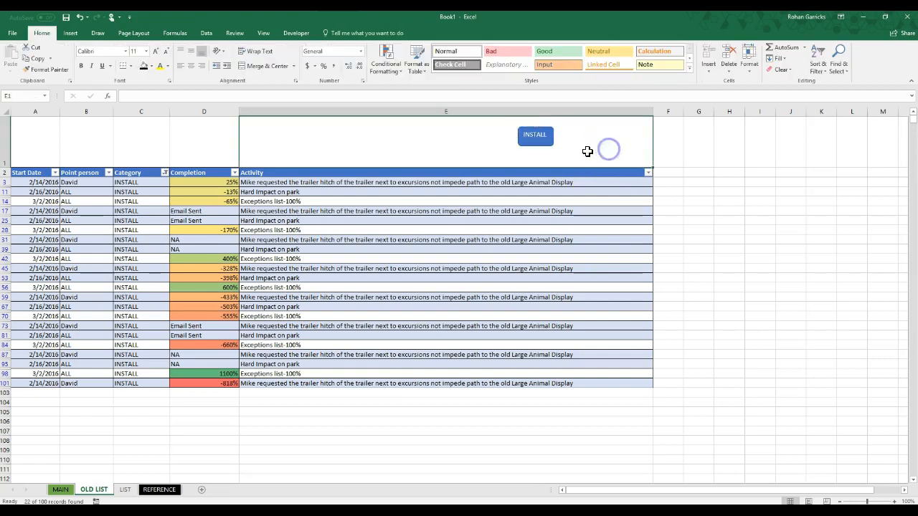
left_click(540, 142)
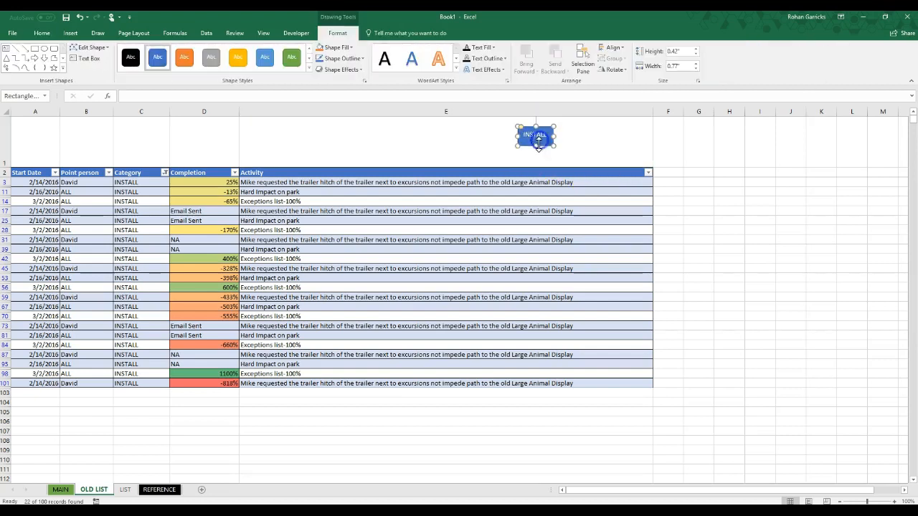